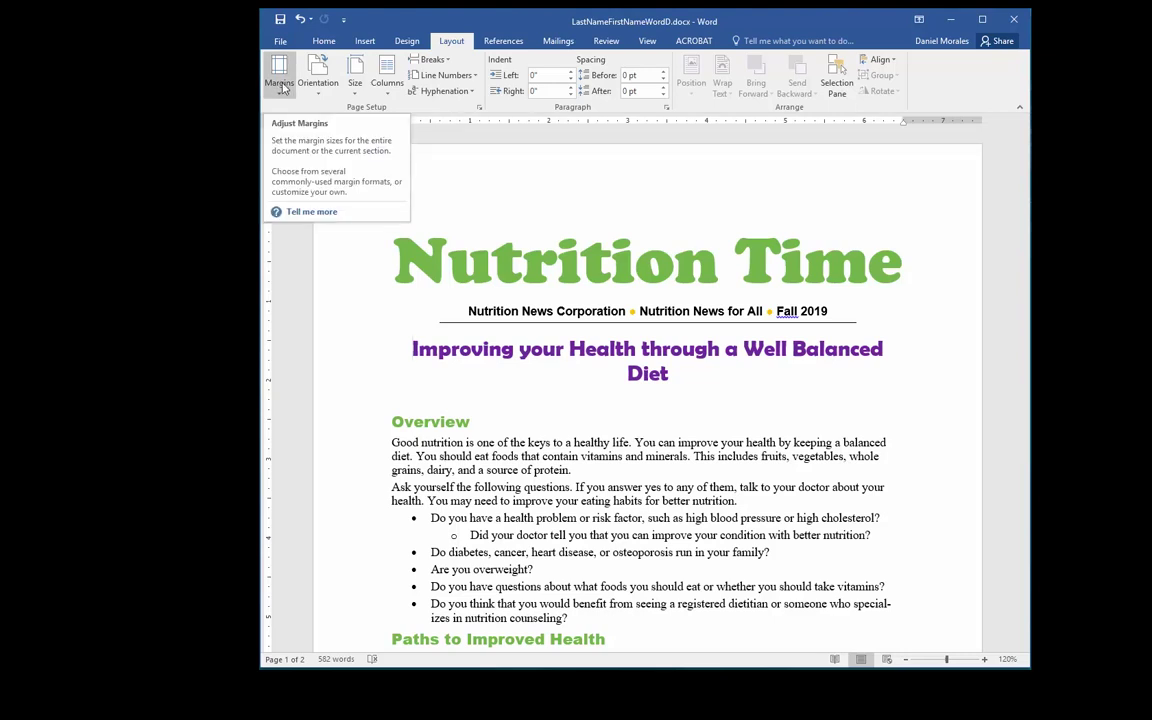
# Set custom page margins of 0.8" on the top, bottom, left and right for the whole document.
pyautogui.click(284, 88)
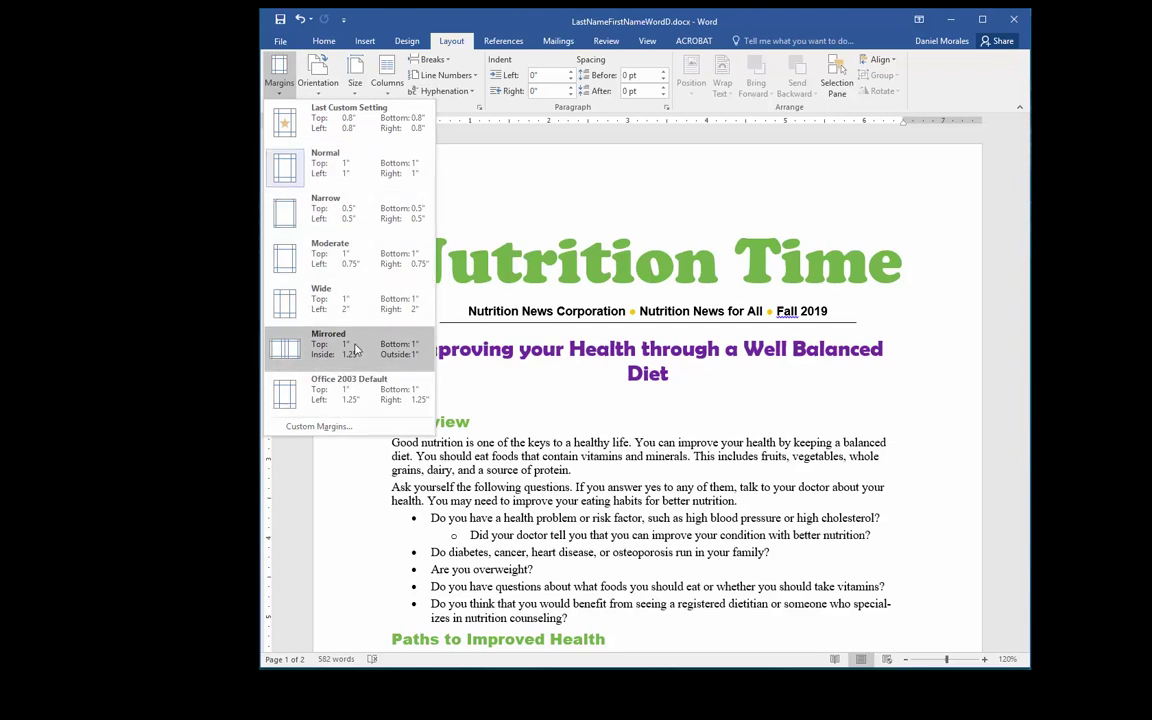
pyautogui.click(348, 428)
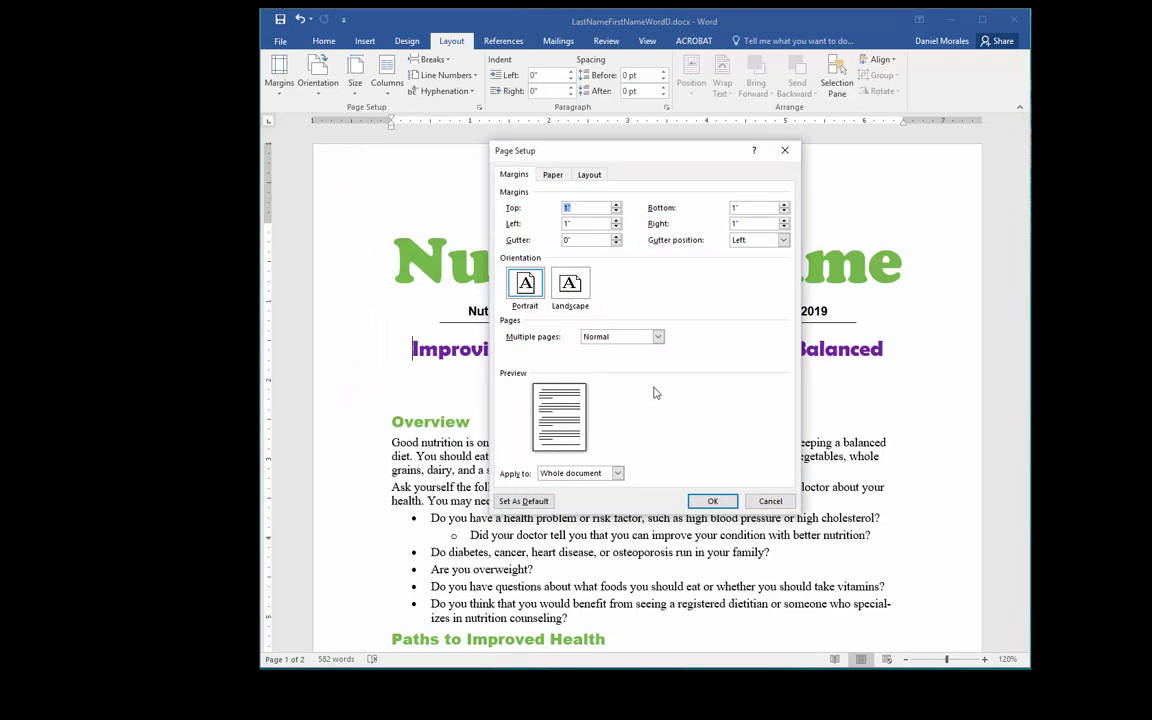
pyautogui.click(616, 211)
pyautogui.click(616, 211)
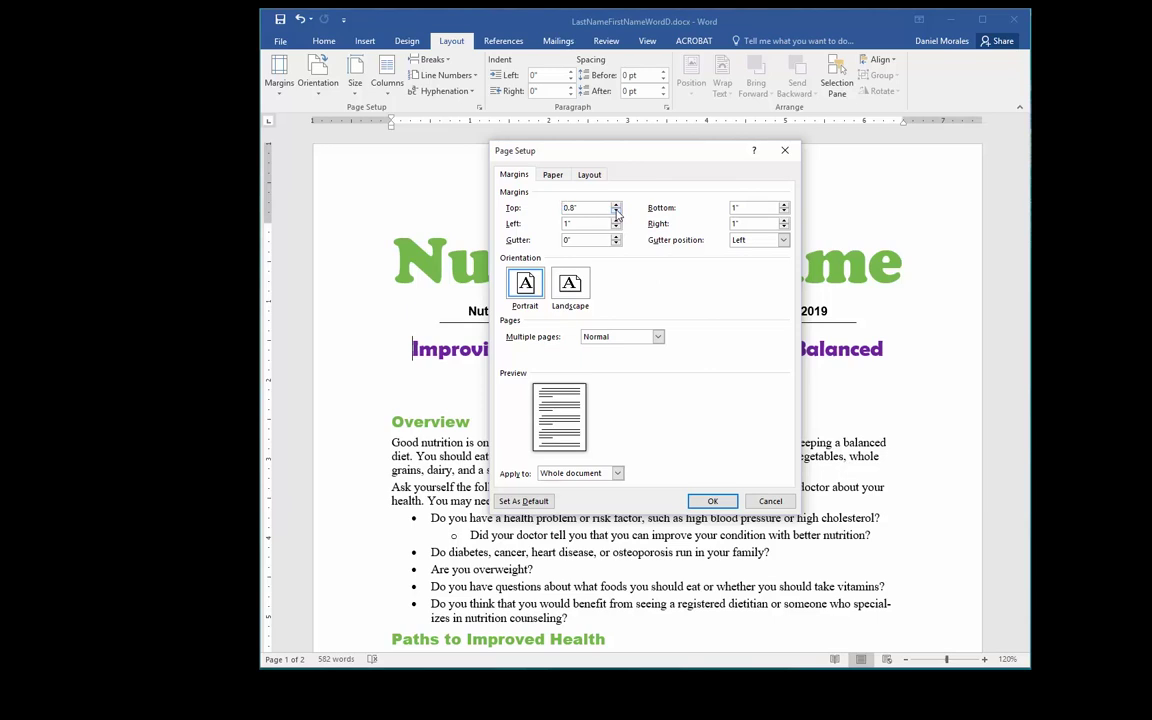
pyautogui.click(616, 228)
pyautogui.click(784, 211)
pyautogui.click(784, 211)
pyautogui.click(784, 228)
pyautogui.click(708, 501)
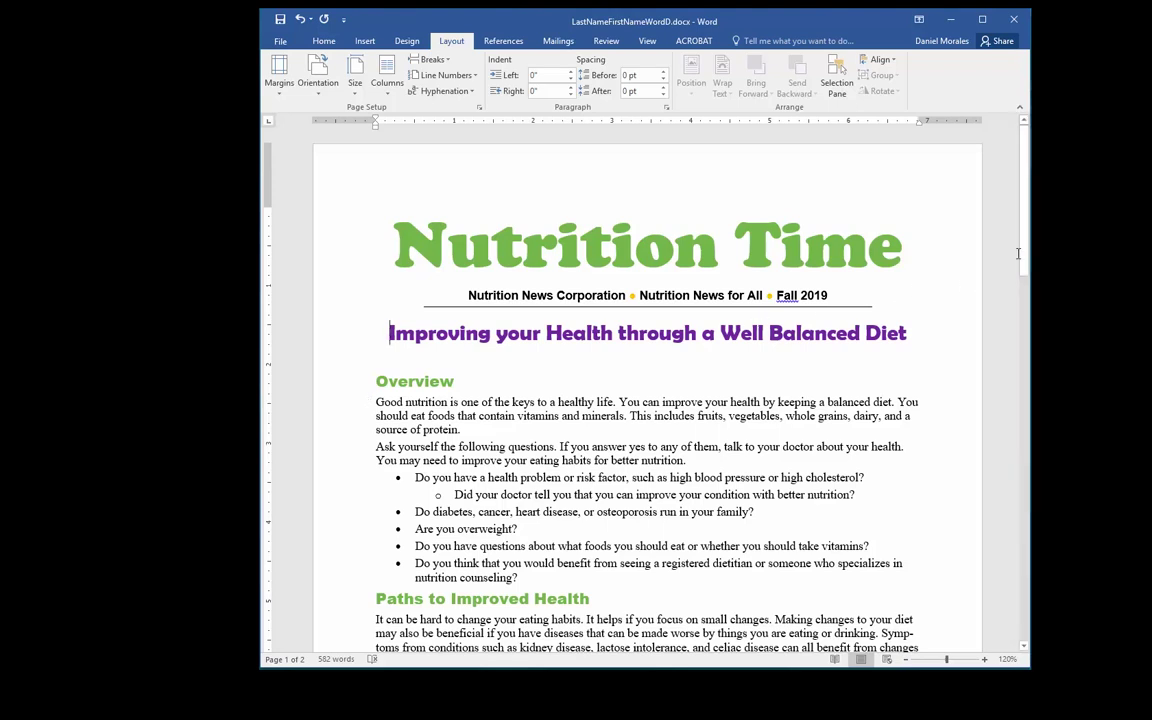
pyautogui.moveTo(1025, 233)
pyautogui.mouseDown()
pyautogui.moveTo(1003, 468)
pyautogui.moveTo(1027, 233)
pyautogui.moveTo(1020, 242)
pyautogui.mouseUp()
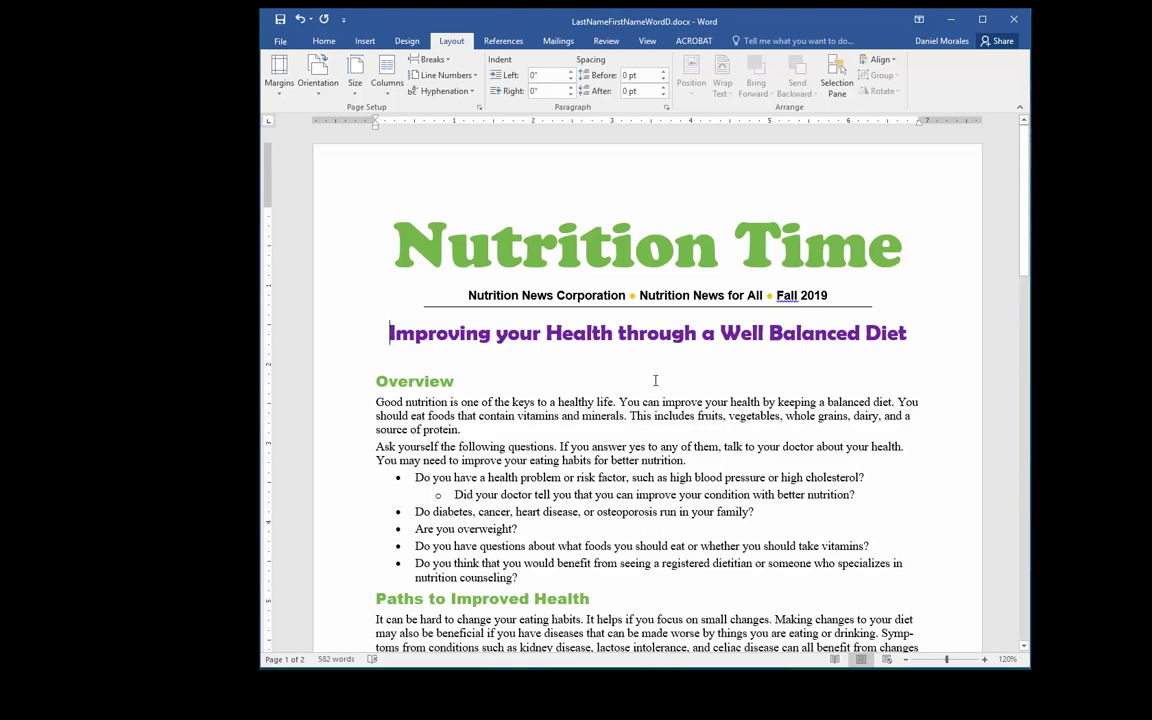
# Try a two-column layout on the whole document, including the title, and undo it.
pyautogui.click(390, 96)
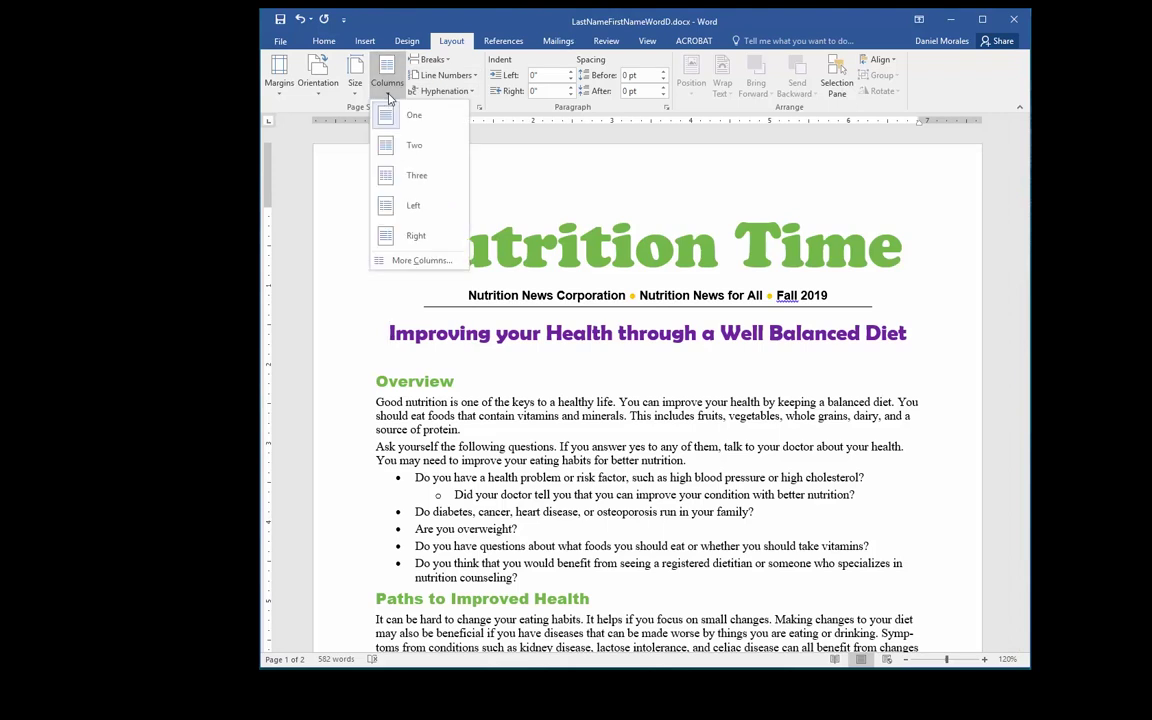
pyautogui.click(413, 148)
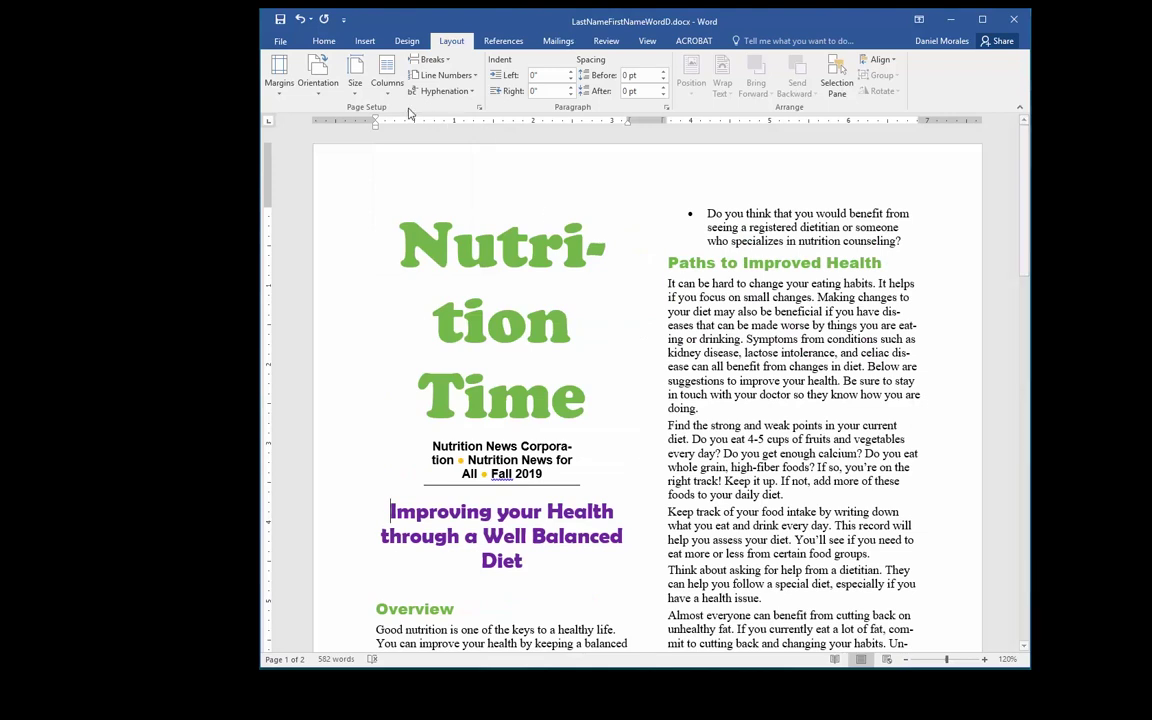
pyautogui.click(301, 20)
pyautogui.click(301, 20)
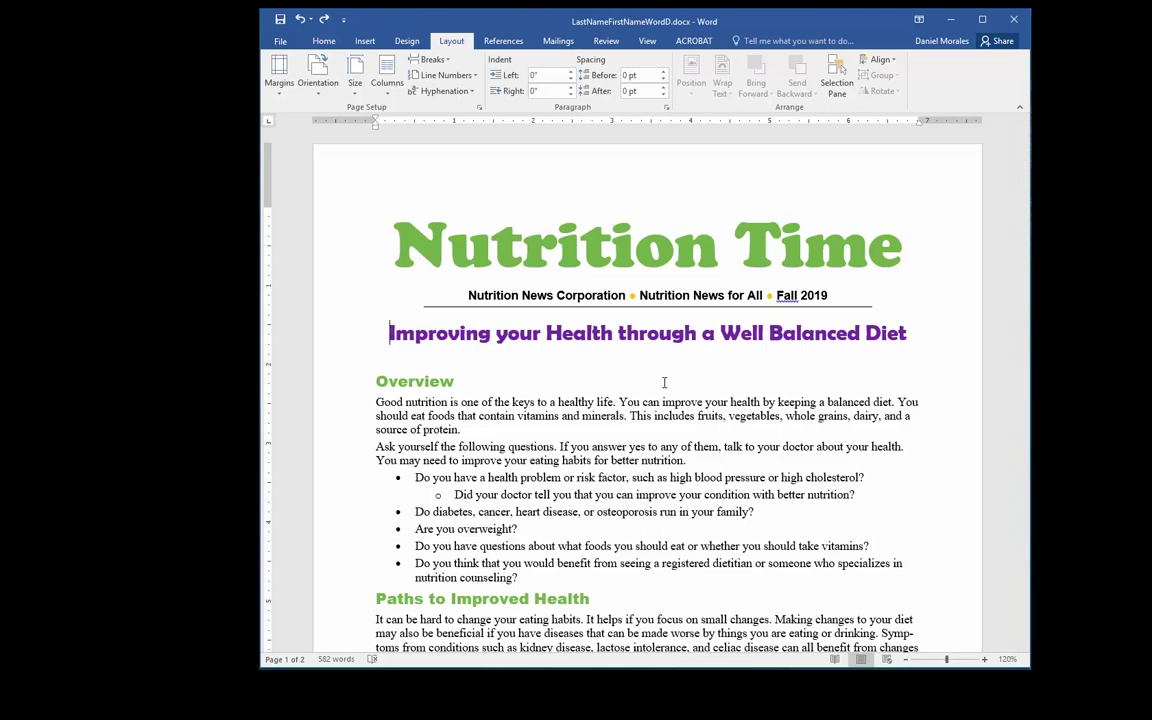
# Add the Section indicator to the status bar.
pyautogui.rightClick(772, 660)
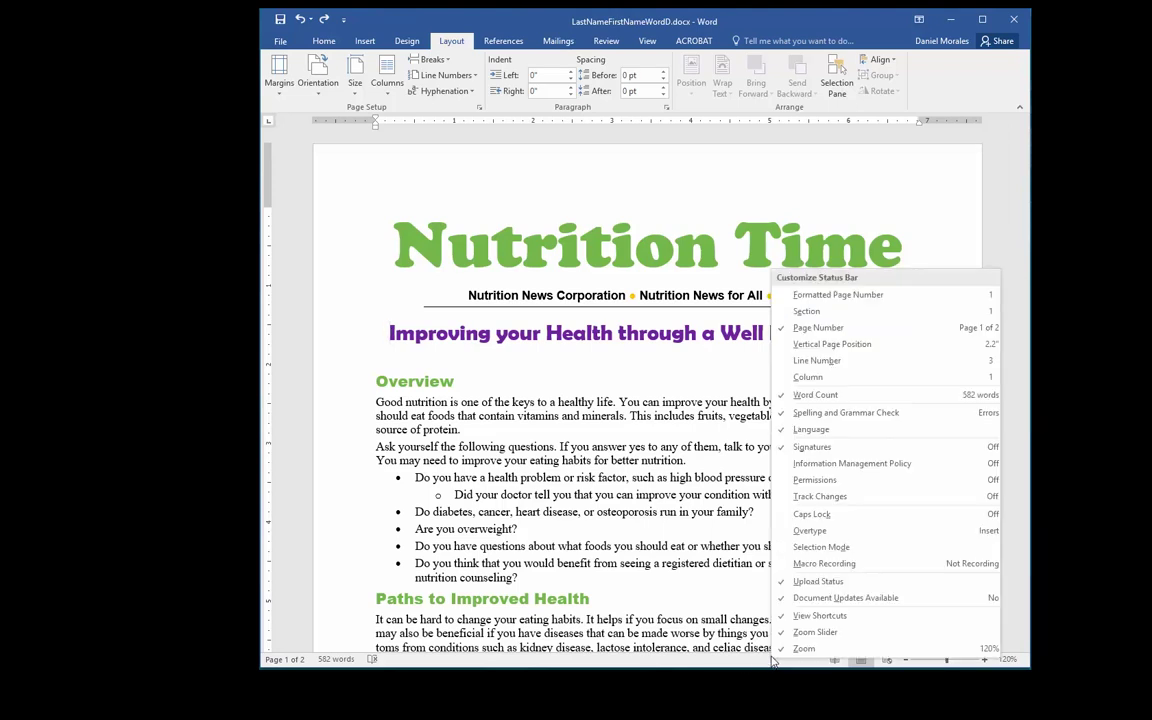
pyautogui.click(814, 315)
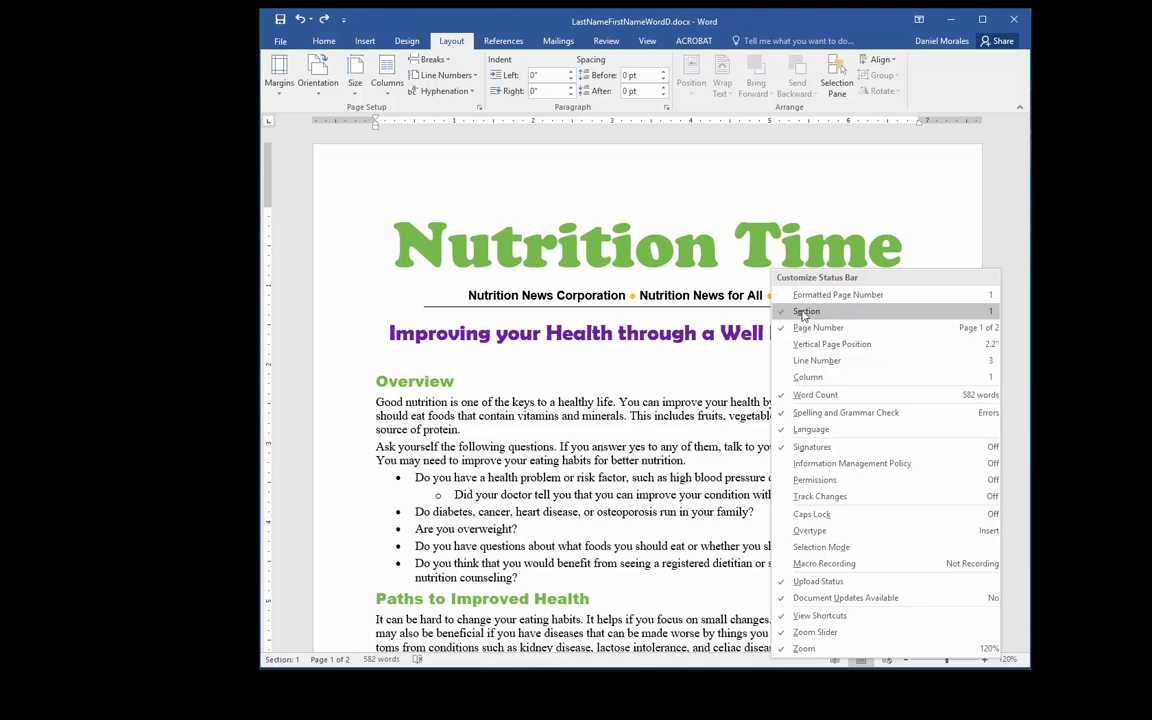
pyautogui.click(647, 372)
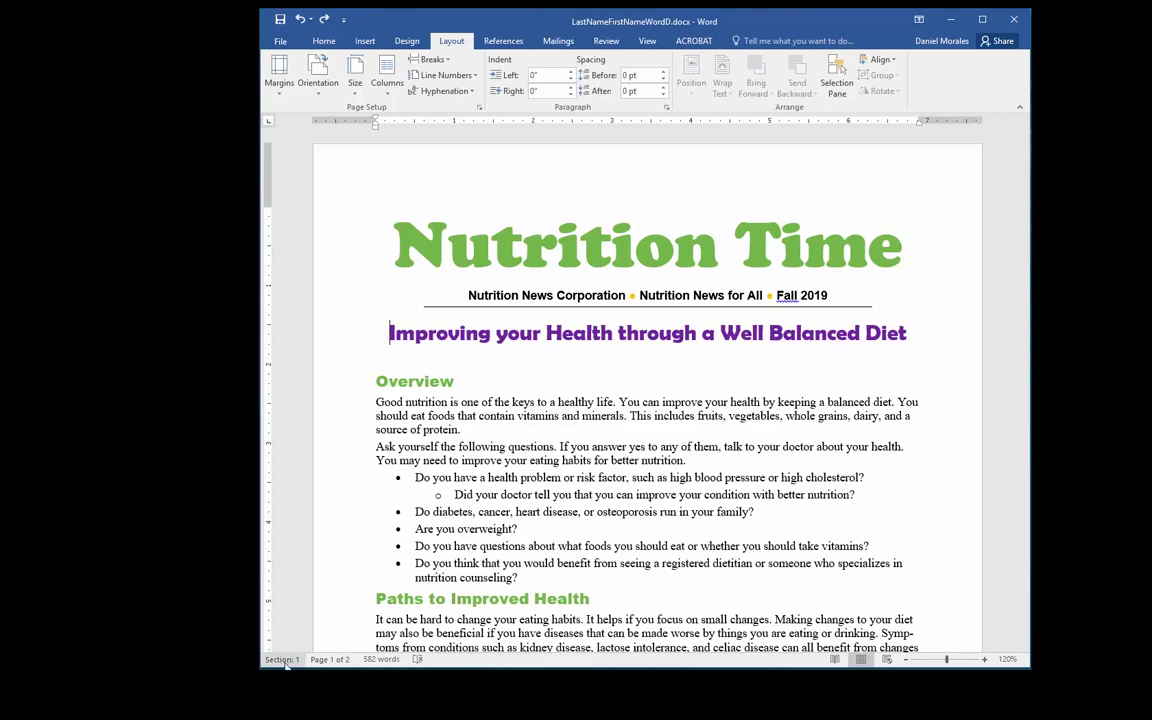
pyautogui.click(567, 428)
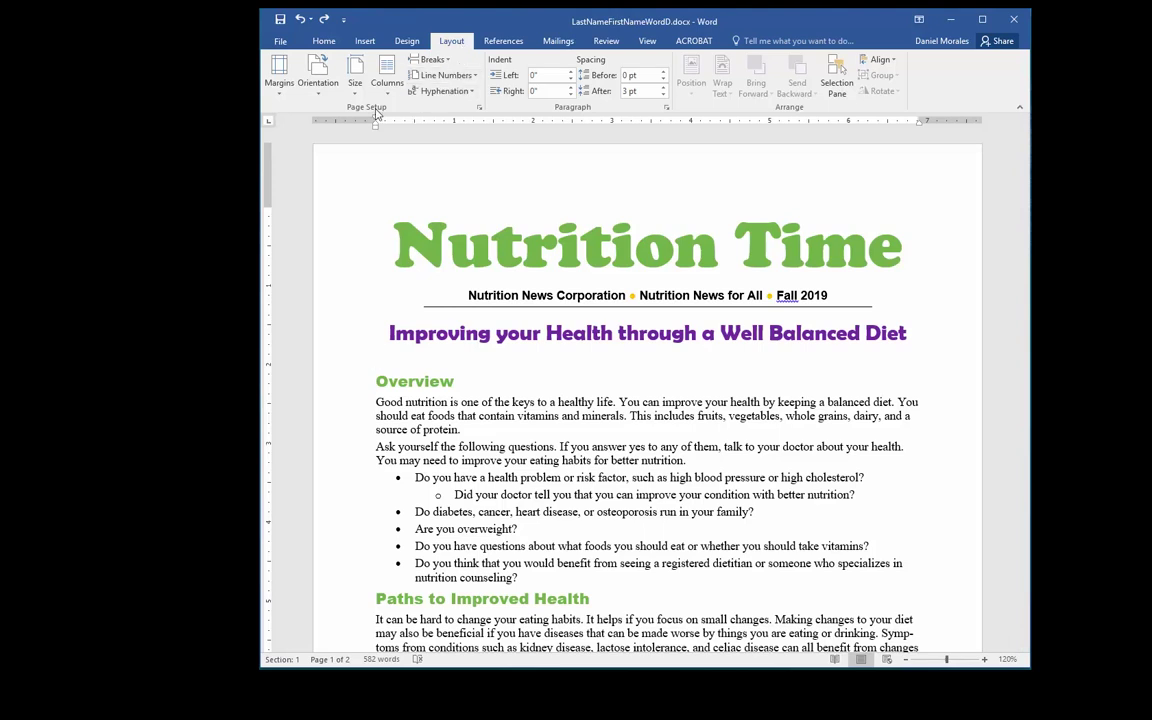
# Turn on the display of paragraph marks and other hidden formatting symbols.
pyautogui.click(448, 63)
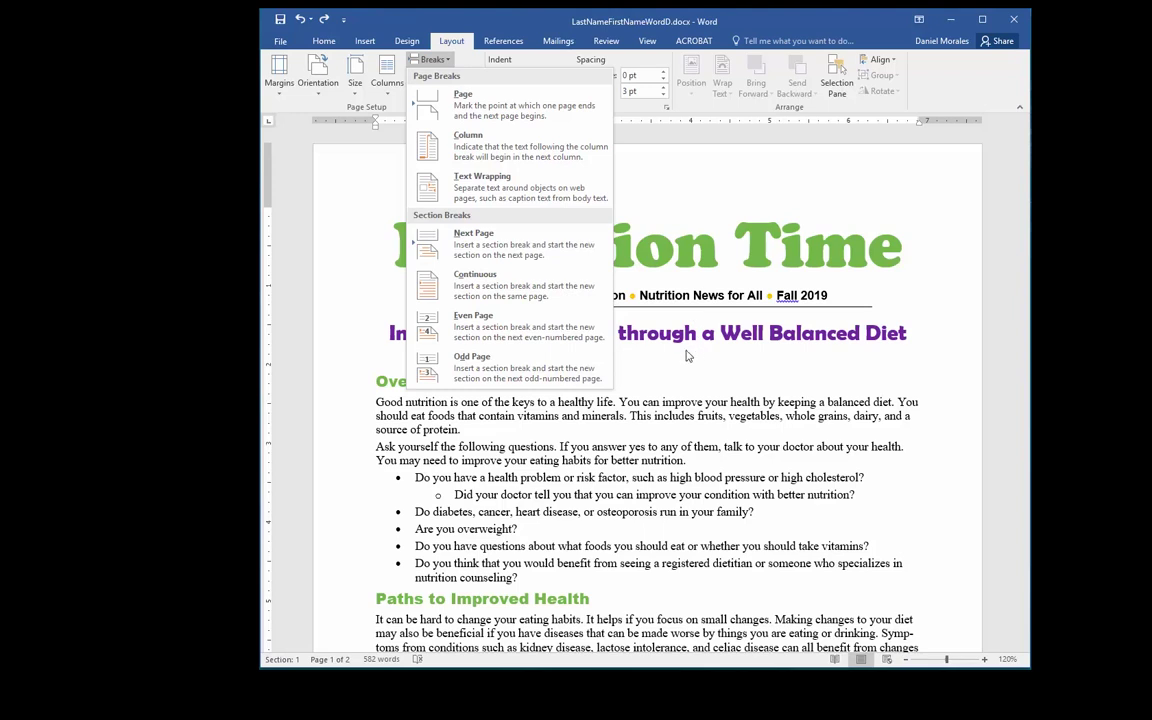
pyautogui.click(718, 374)
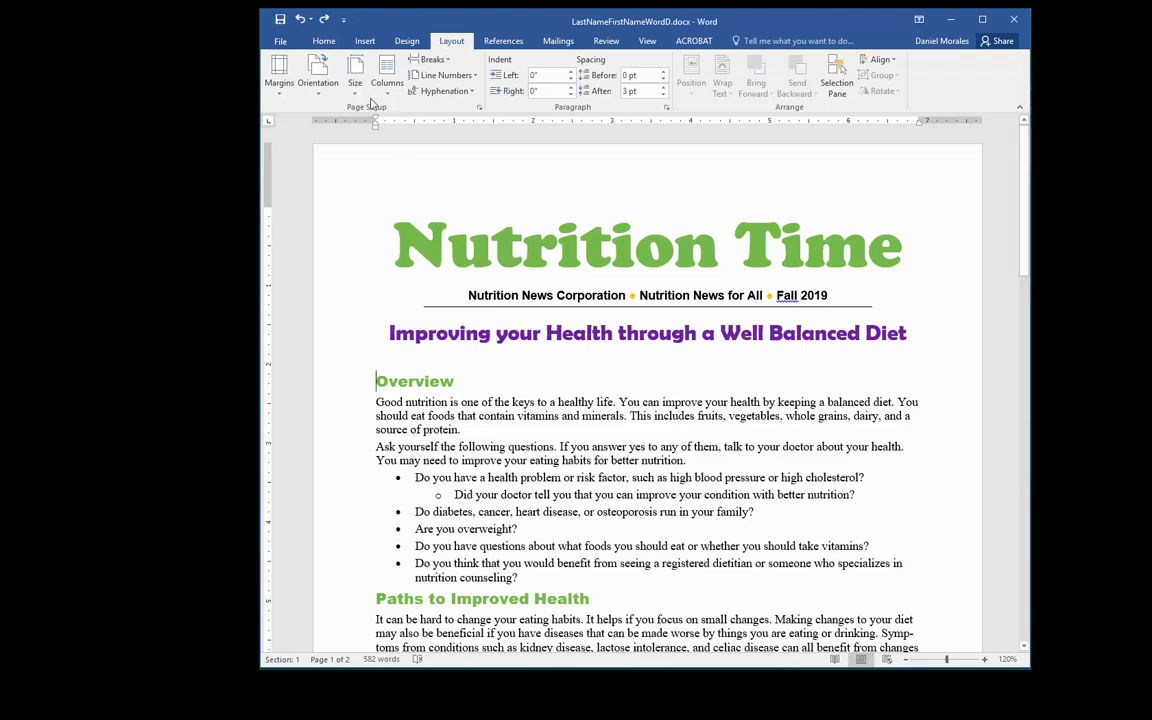
pyautogui.click(323, 41)
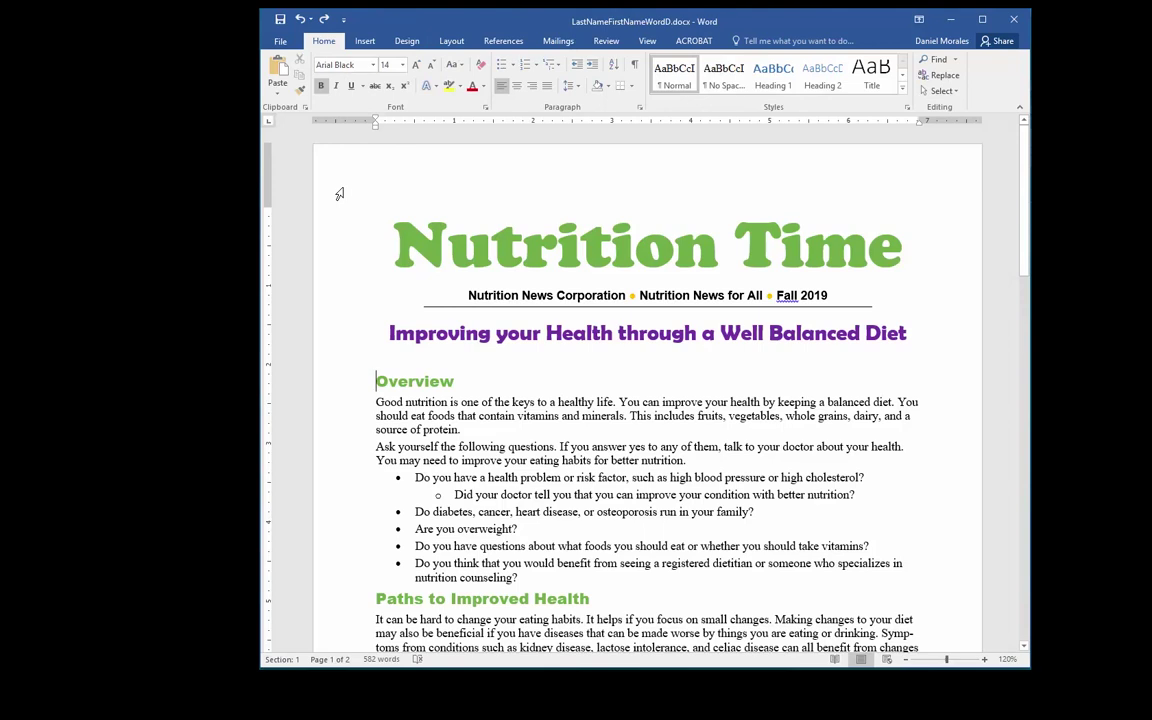
pyautogui.click(636, 66)
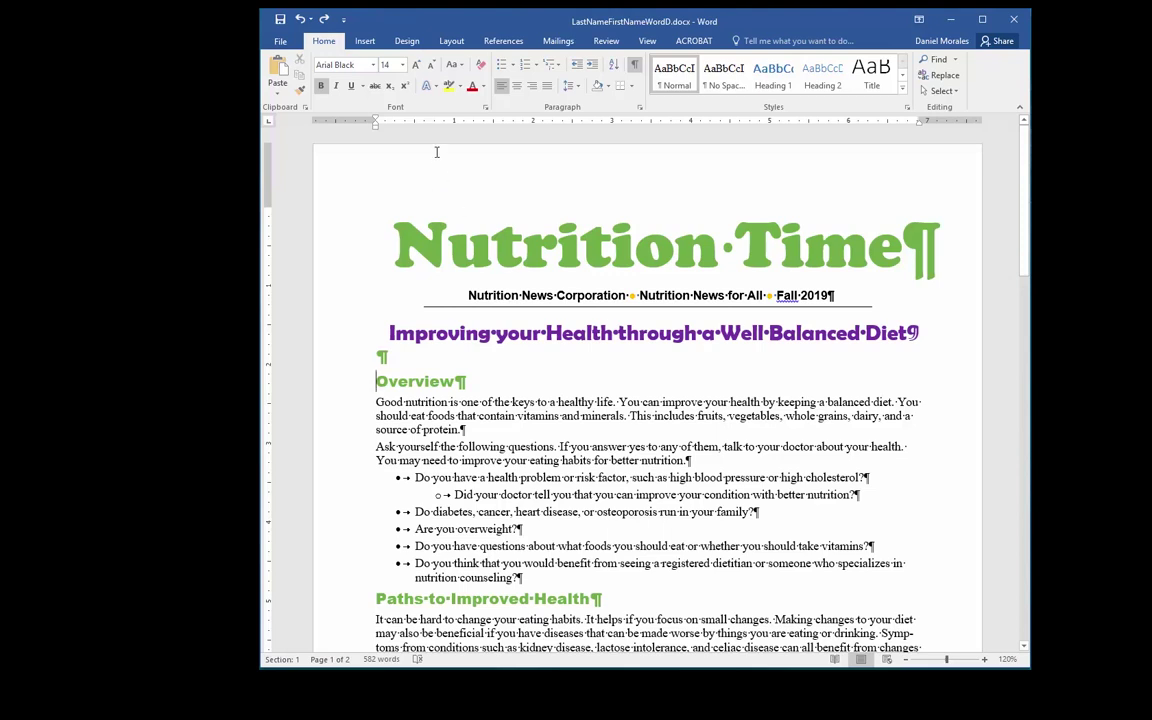
# Insert a continuous section break directly before the "Overview" heading.
pyautogui.click(380, 378)
pyautogui.click(452, 41)
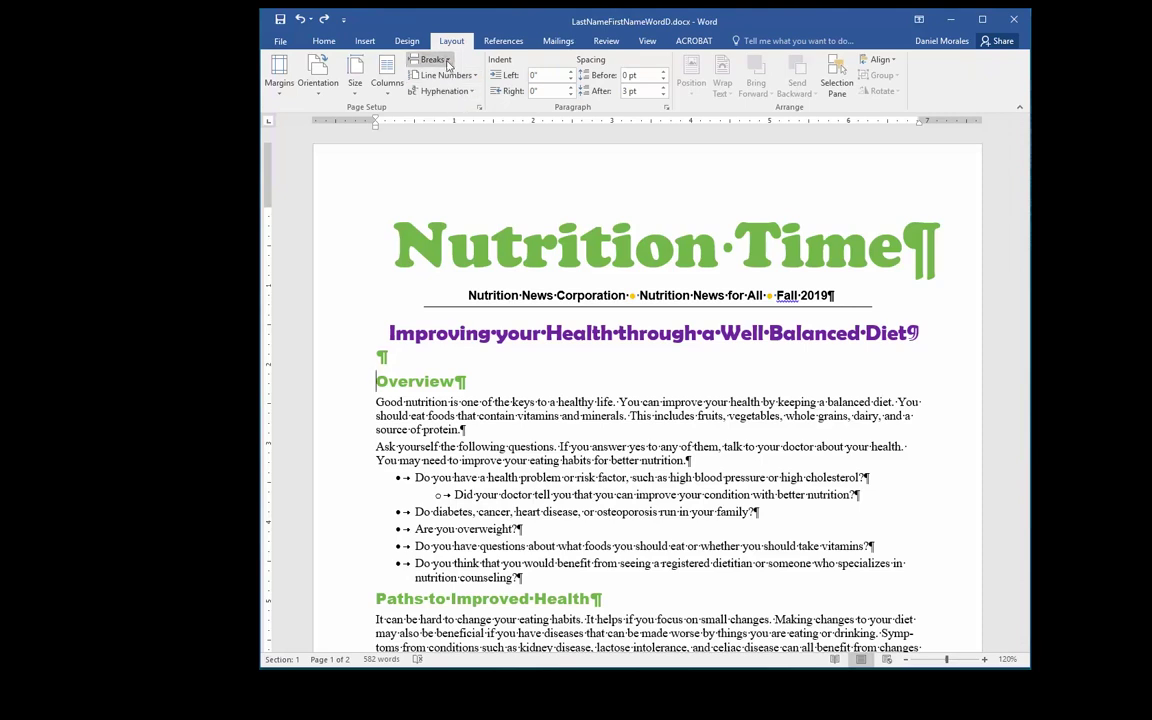
pyautogui.click(447, 64)
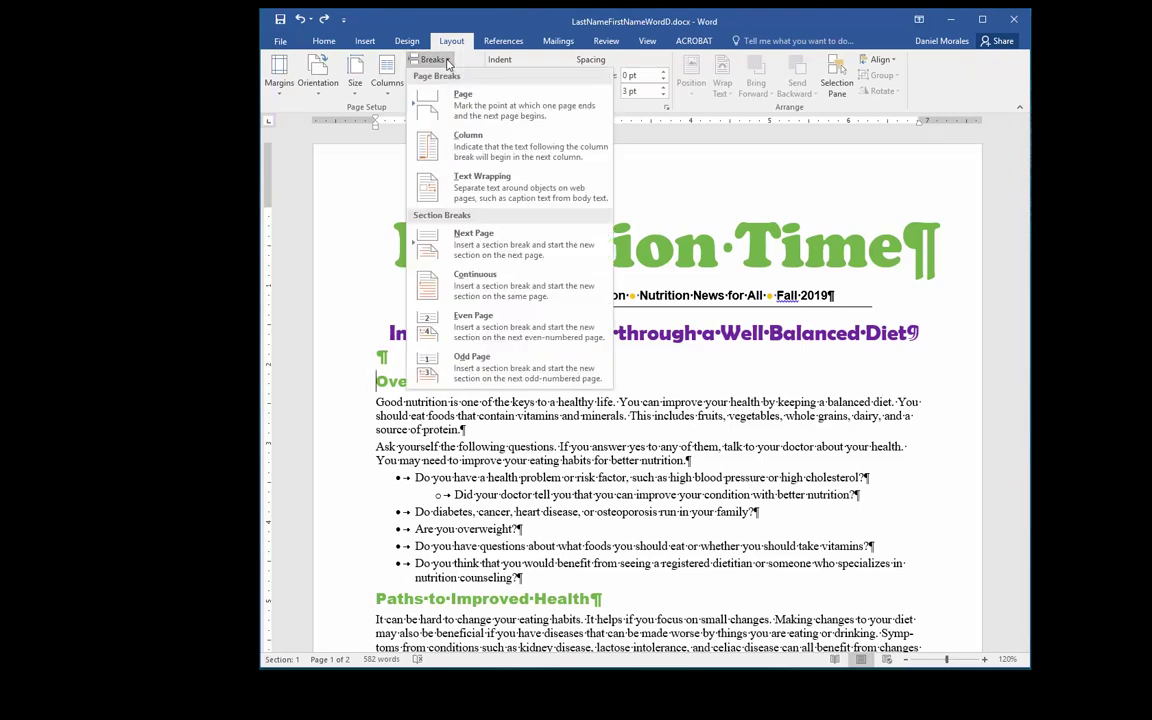
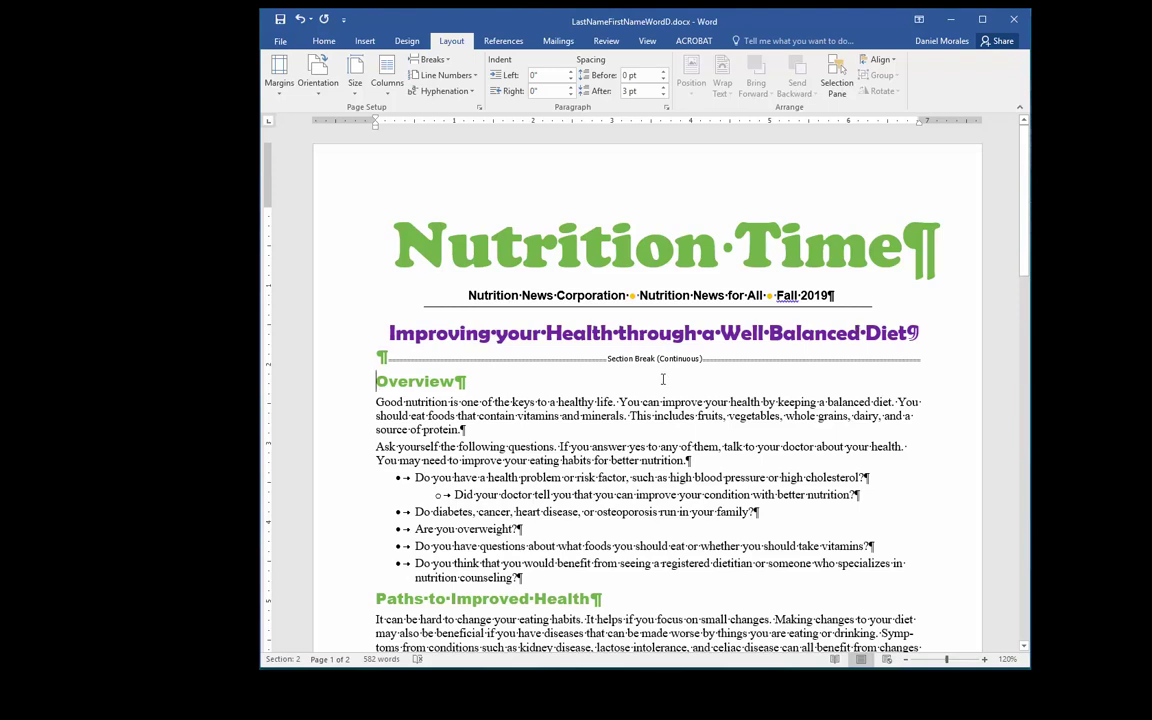
pyautogui.click(448, 265)
# Format only the section starting at "Overview" as two equal-width columns, 3.2" wide with 0.5" spacing.
pyautogui.click(390, 92)
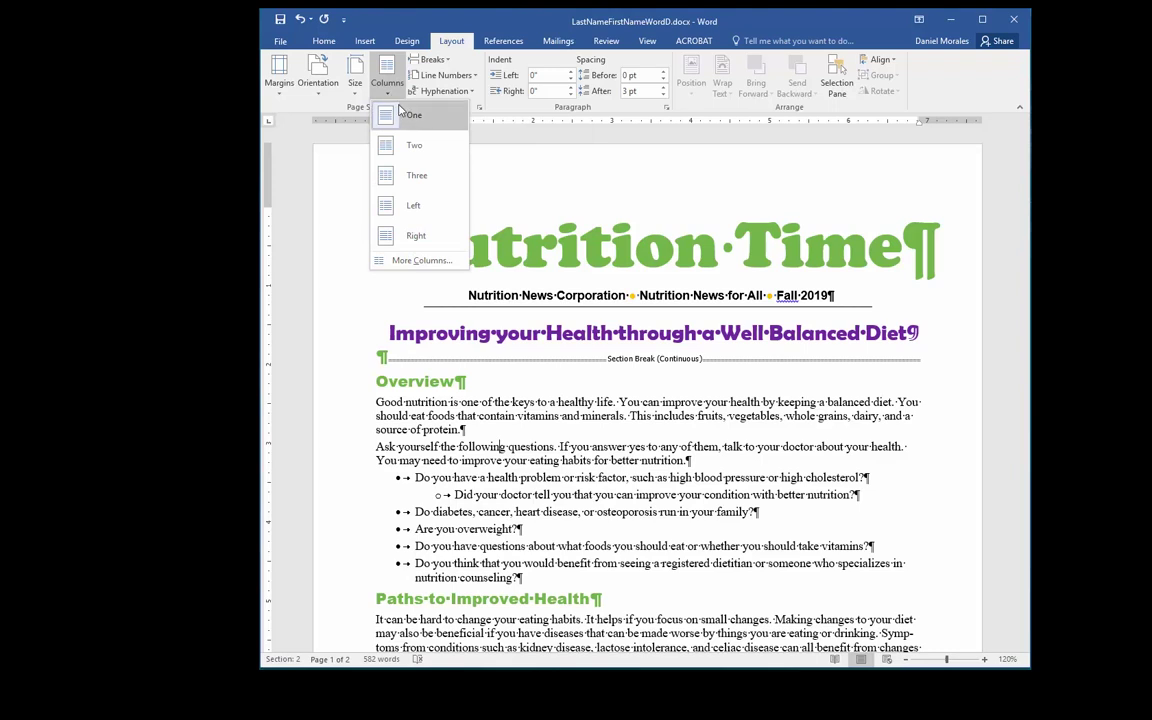
pyautogui.click(421, 262)
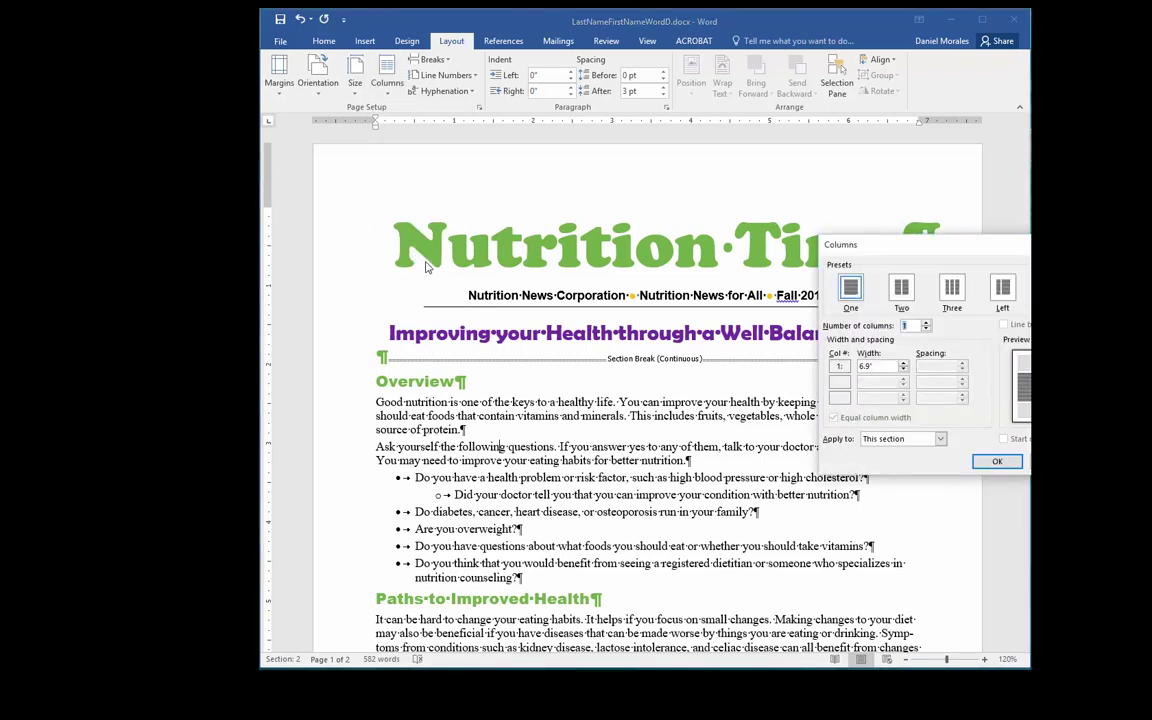
pyautogui.click(903, 289)
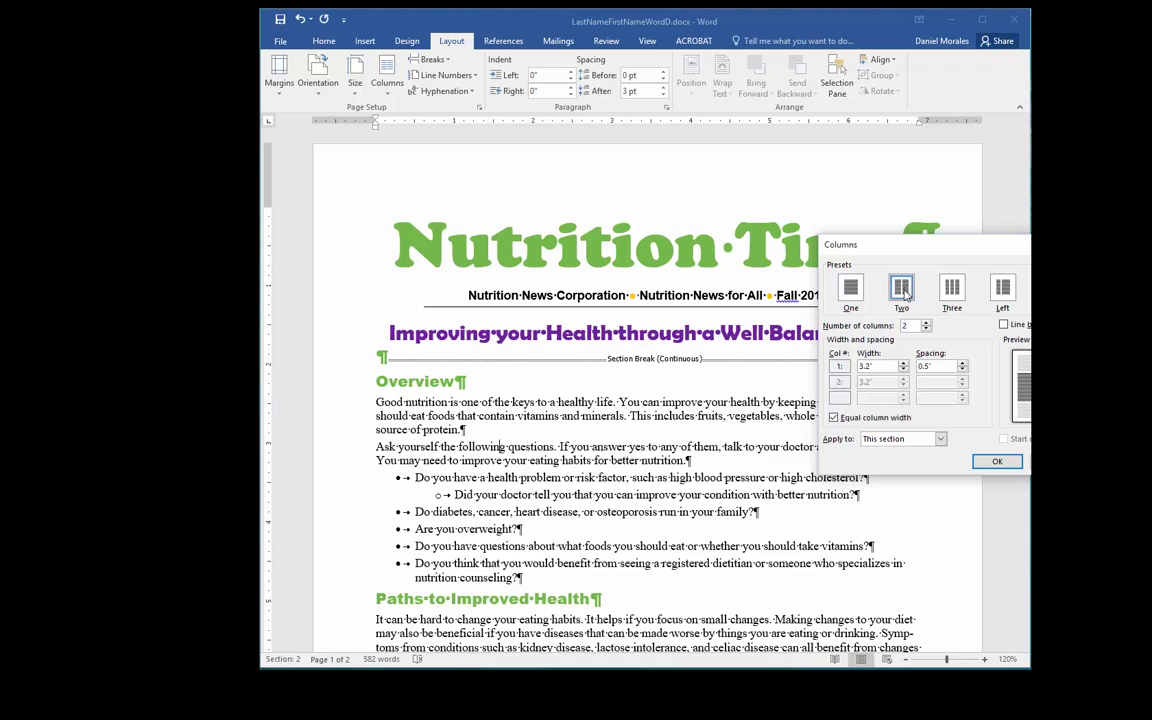
pyautogui.click(997, 462)
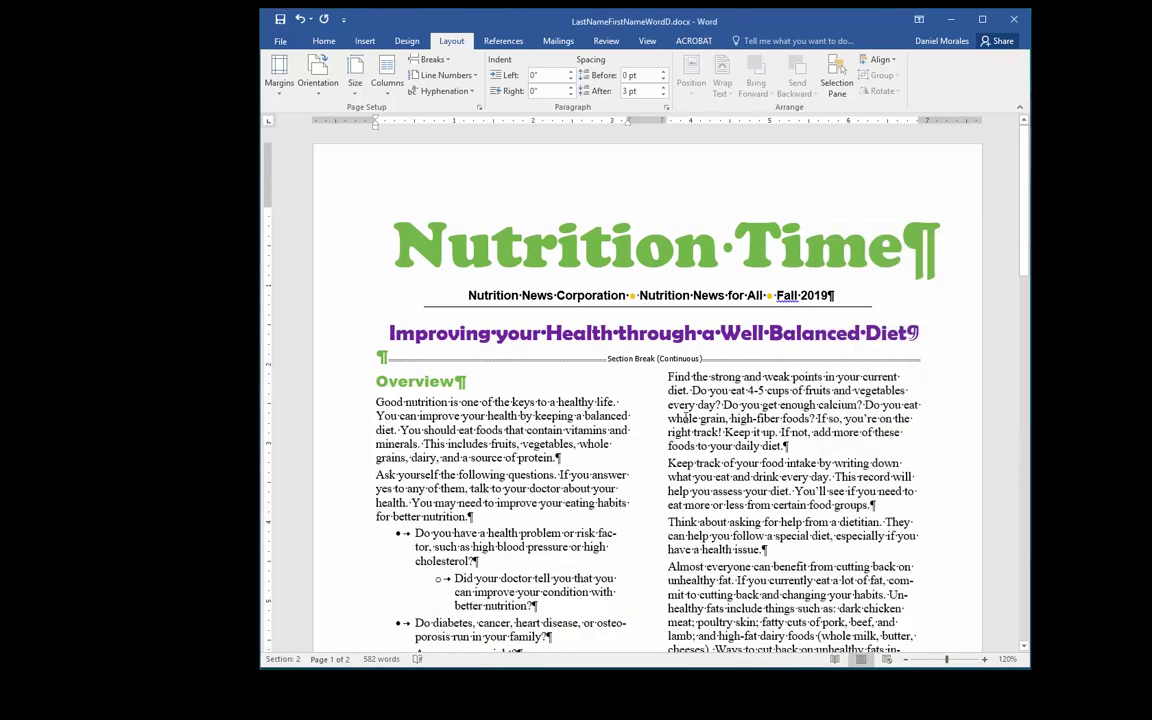
pyautogui.scroll(-5, 686, 418)
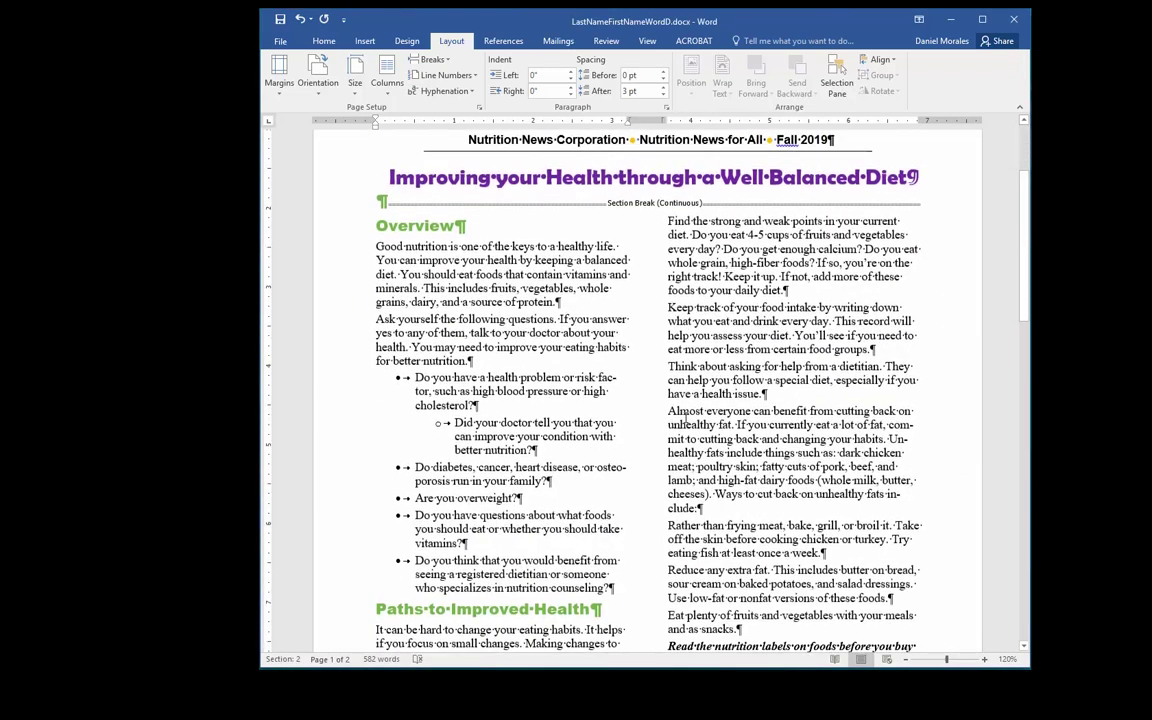
pyautogui.scroll(-2, 686, 418)
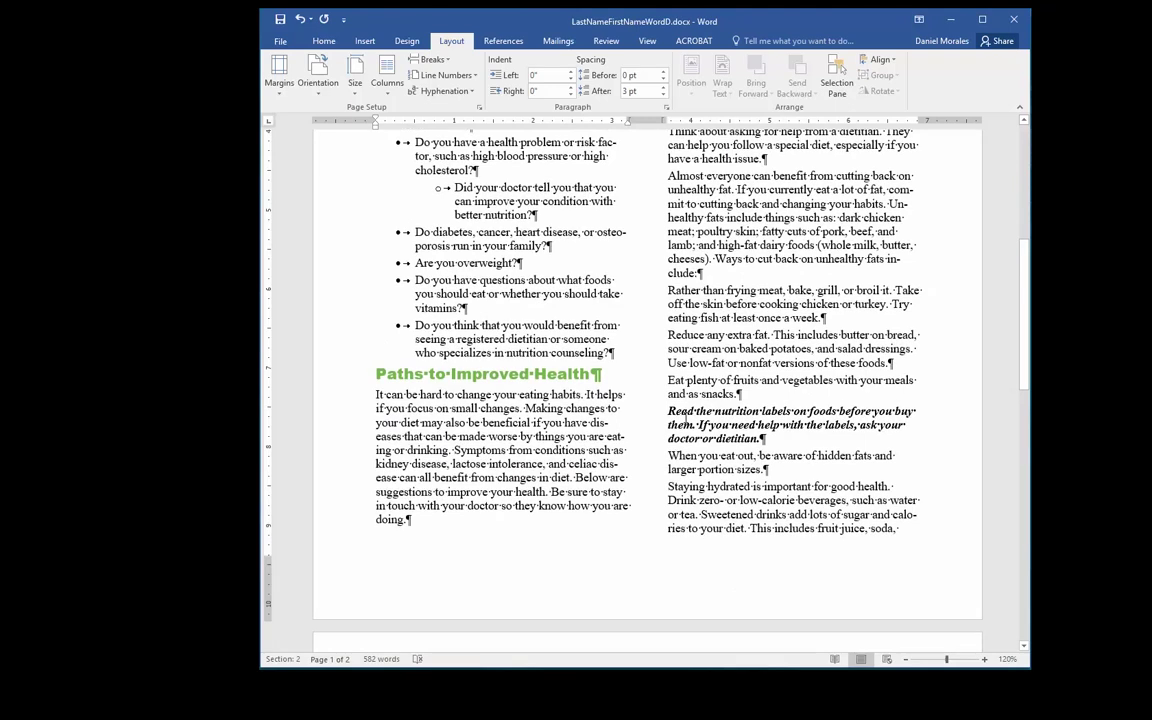
pyautogui.scroll(-3, 684, 415)
pyautogui.scroll(4, 686, 420)
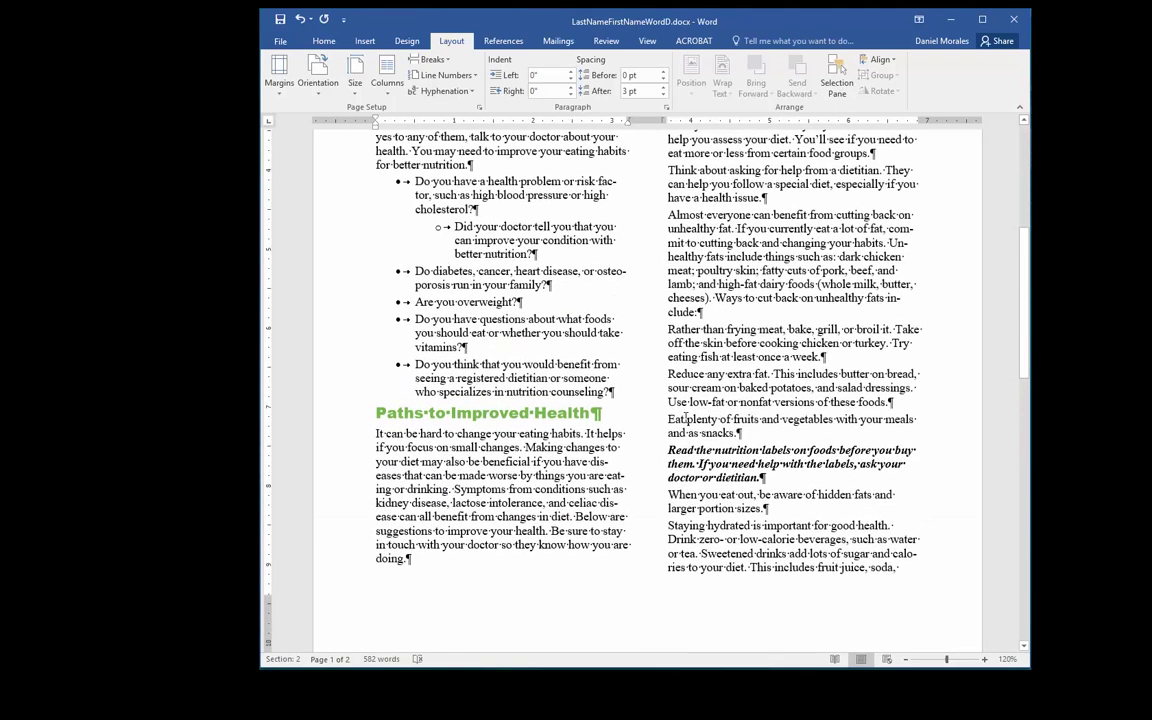
pyautogui.scroll(8, 686, 420)
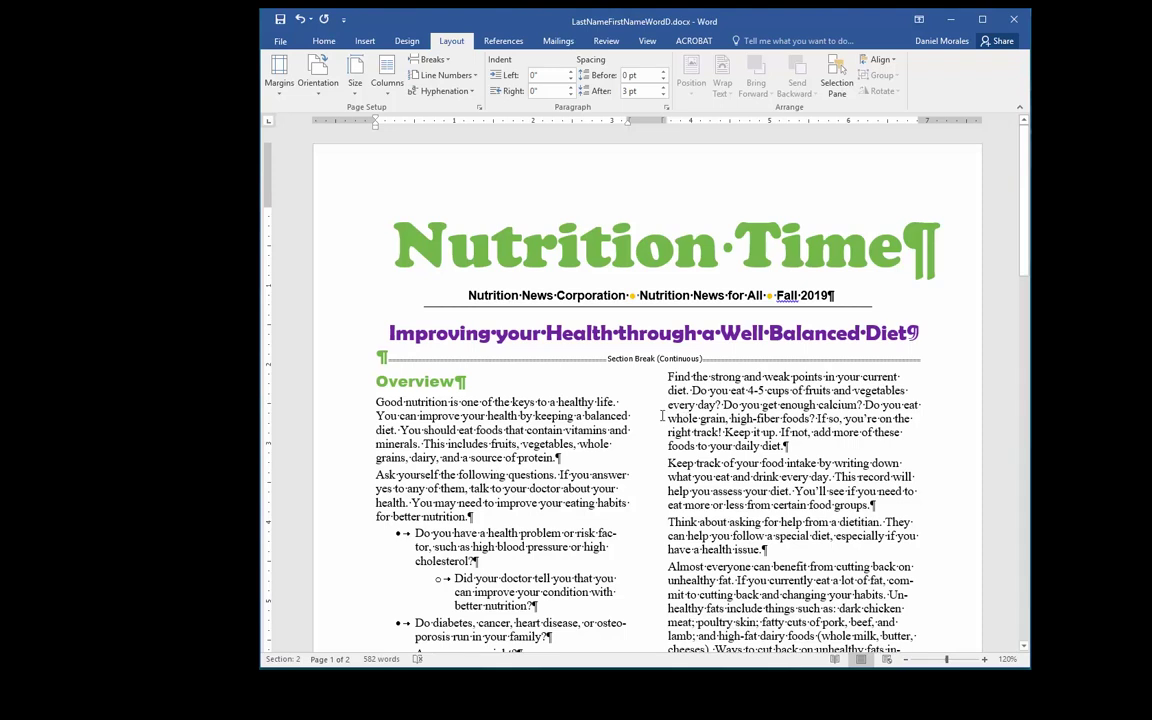
# Try a 1 pt dashed Box border on the bold italic nutrition labels text, excluding its paragraph mark.
pyautogui.scroll(-7, 661, 415)
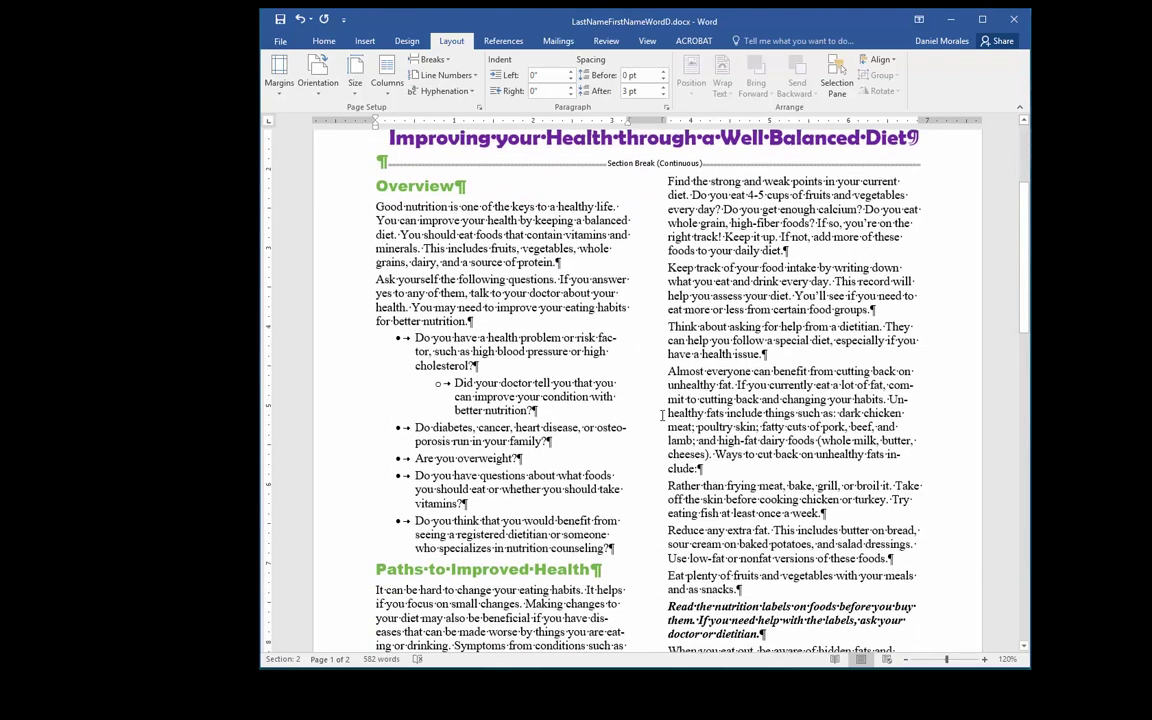
pyautogui.scroll(-1, 661, 415)
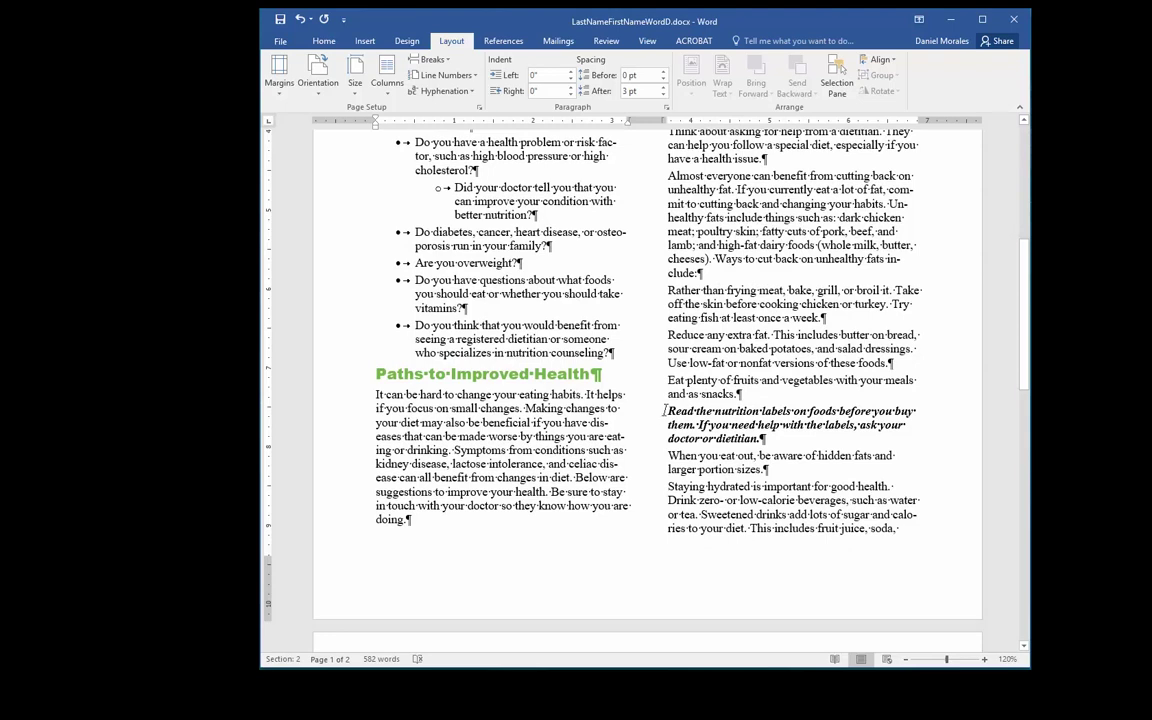
pyautogui.moveTo(668, 408); pyautogui.dragTo(757, 440)
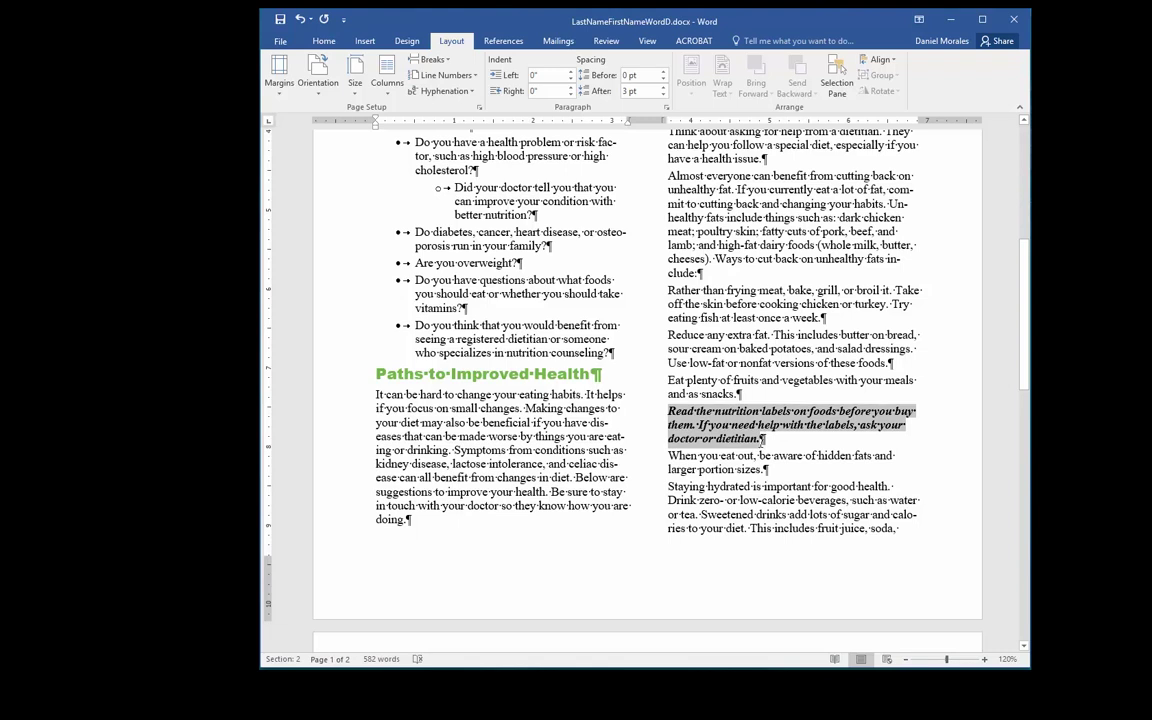
pyautogui.moveTo(757, 440); pyautogui.dragTo(746, 442)
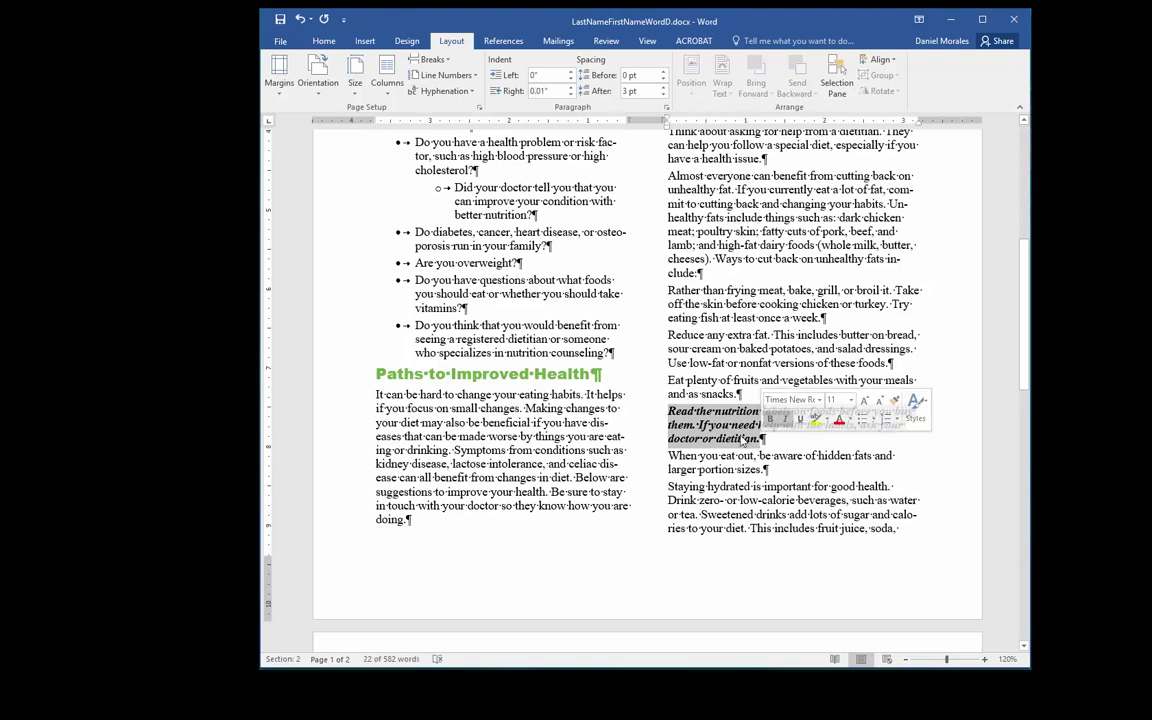
pyautogui.click(323, 41)
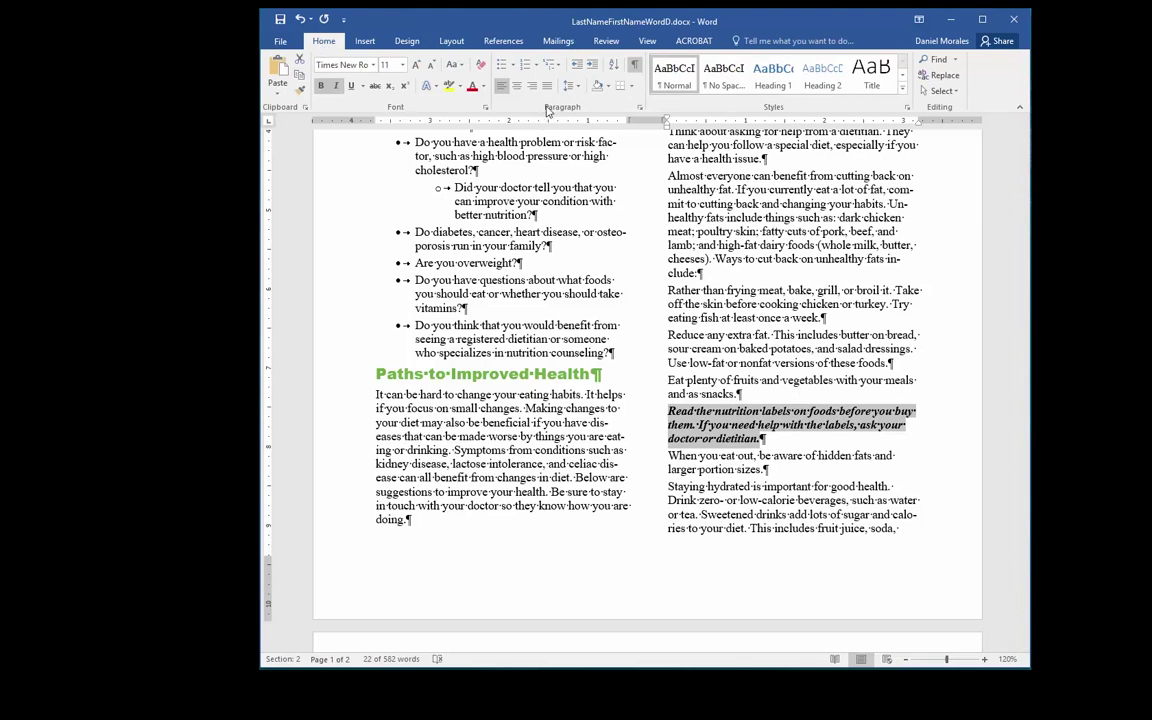
pyautogui.click(632, 89)
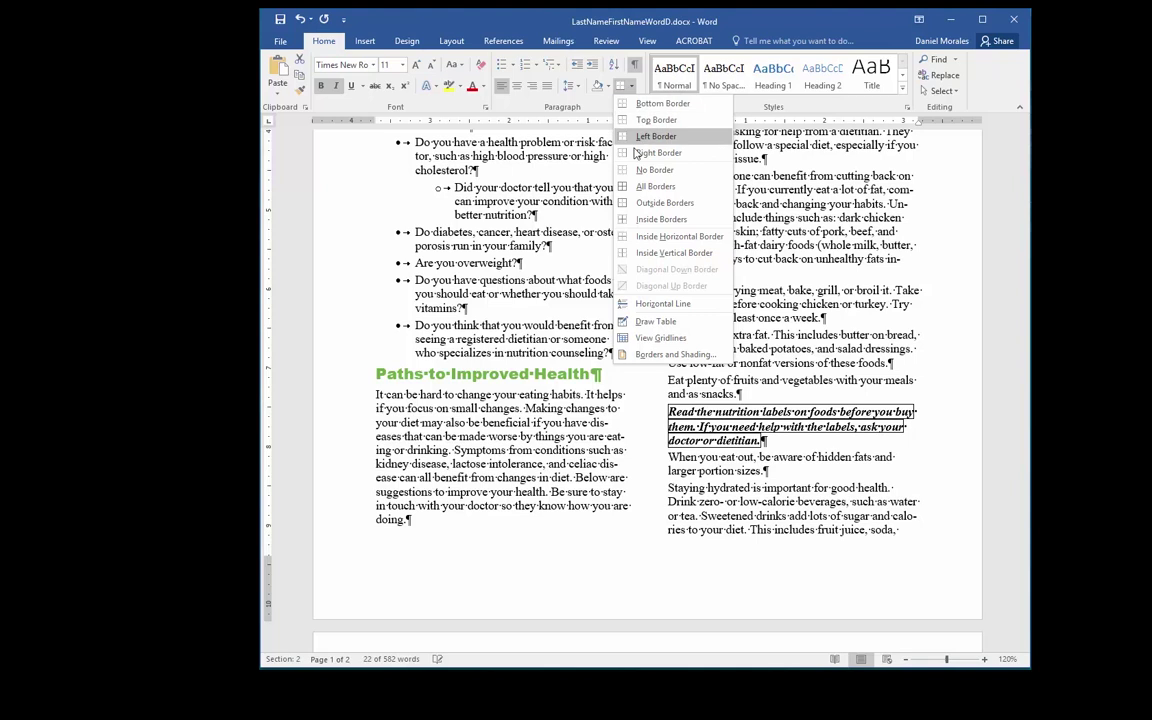
pyautogui.click(660, 355)
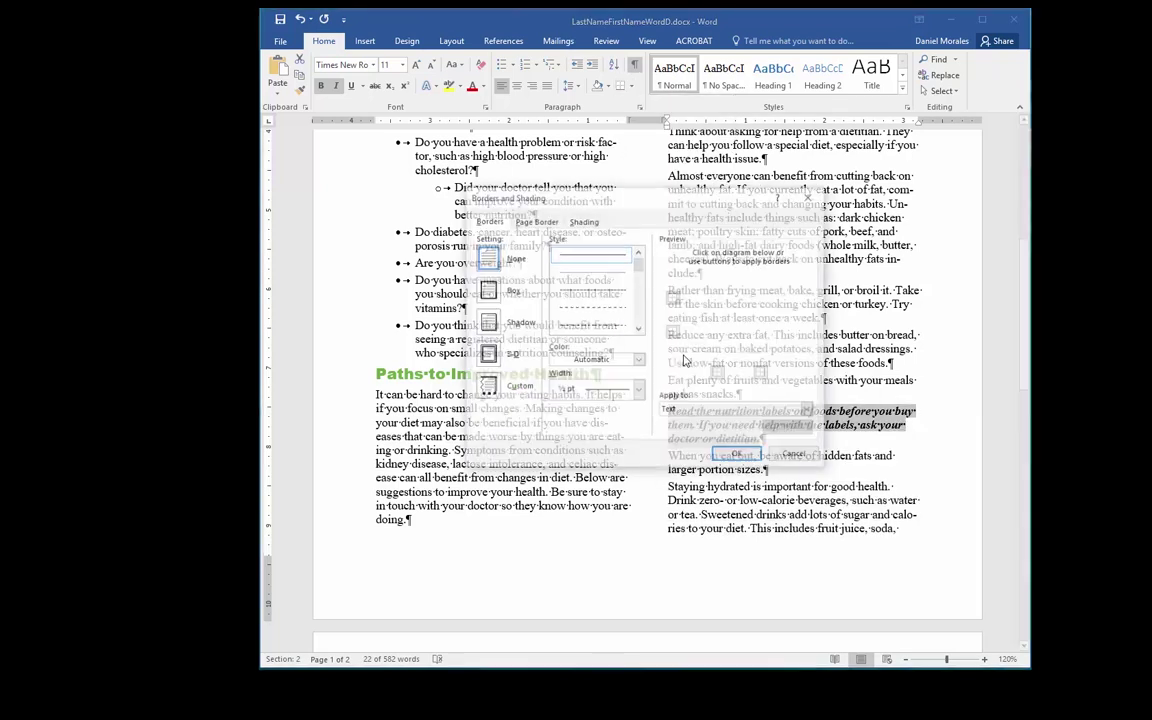
pyautogui.moveTo(673, 203); pyautogui.dragTo(624, 116)
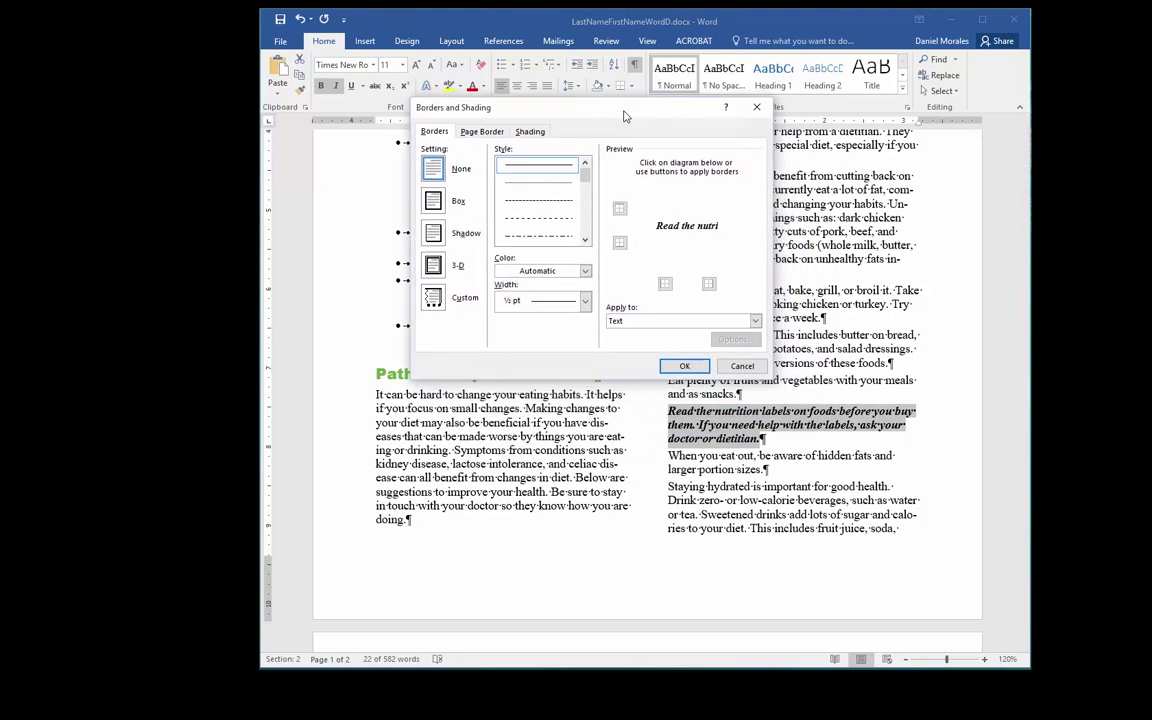
pyautogui.click(437, 203)
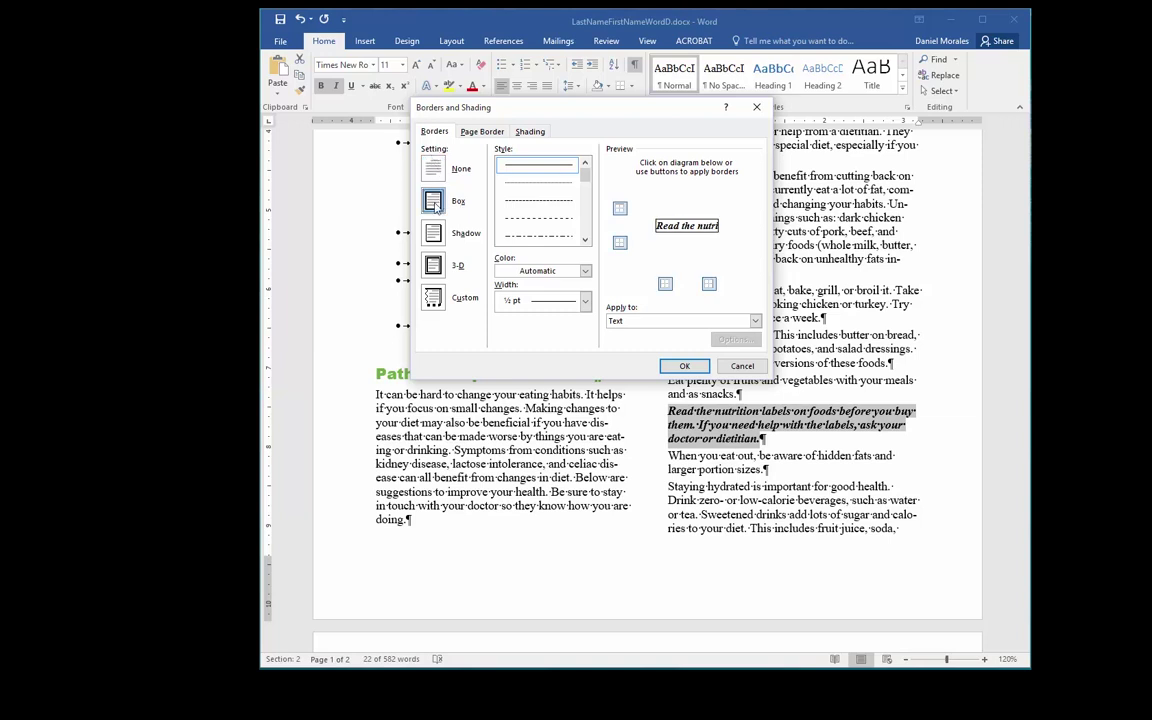
pyautogui.click(529, 201)
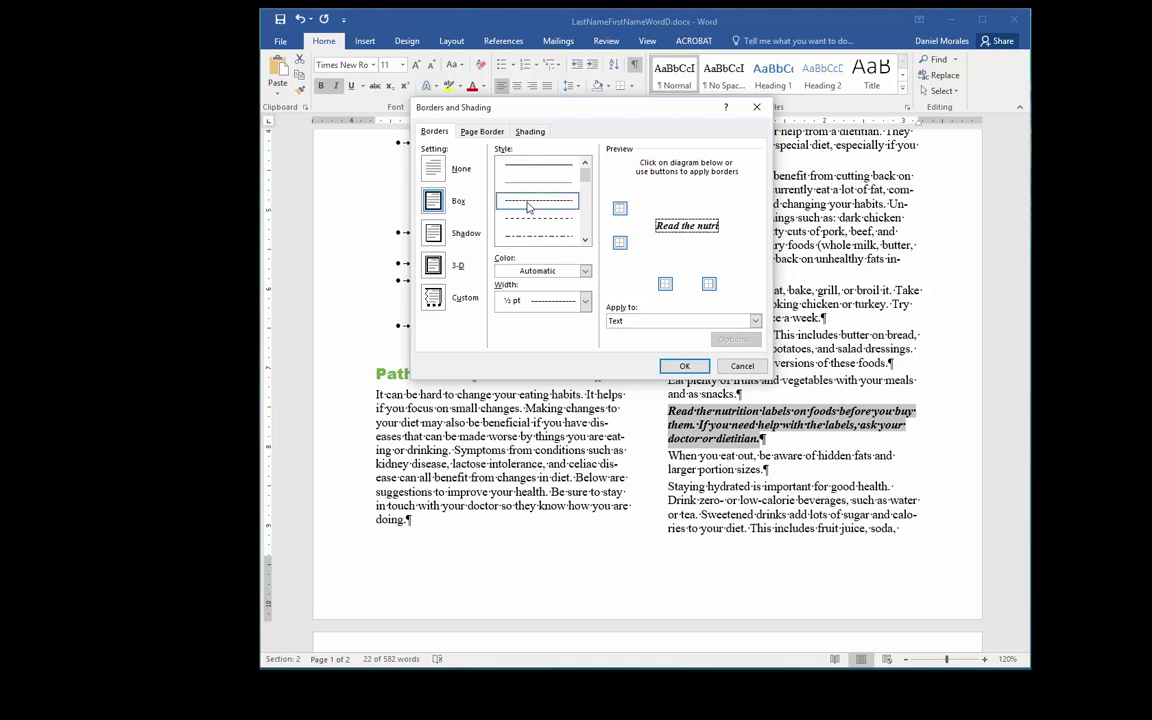
pyautogui.click(586, 302)
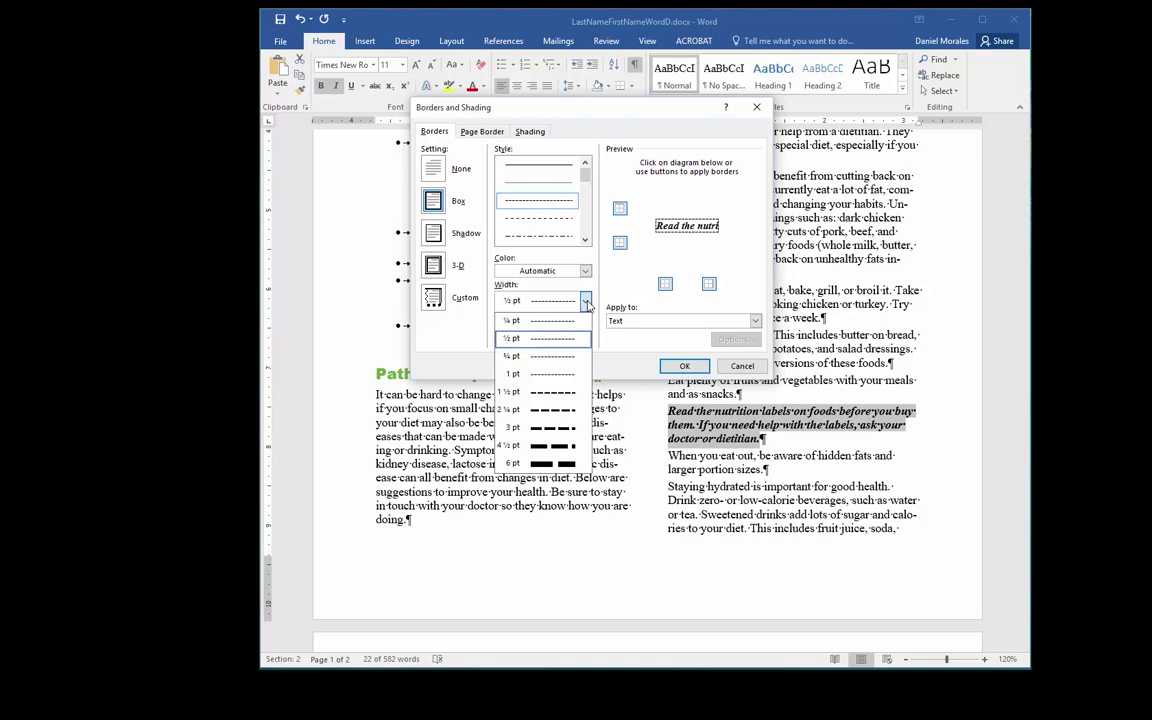
pyautogui.click(568, 395)
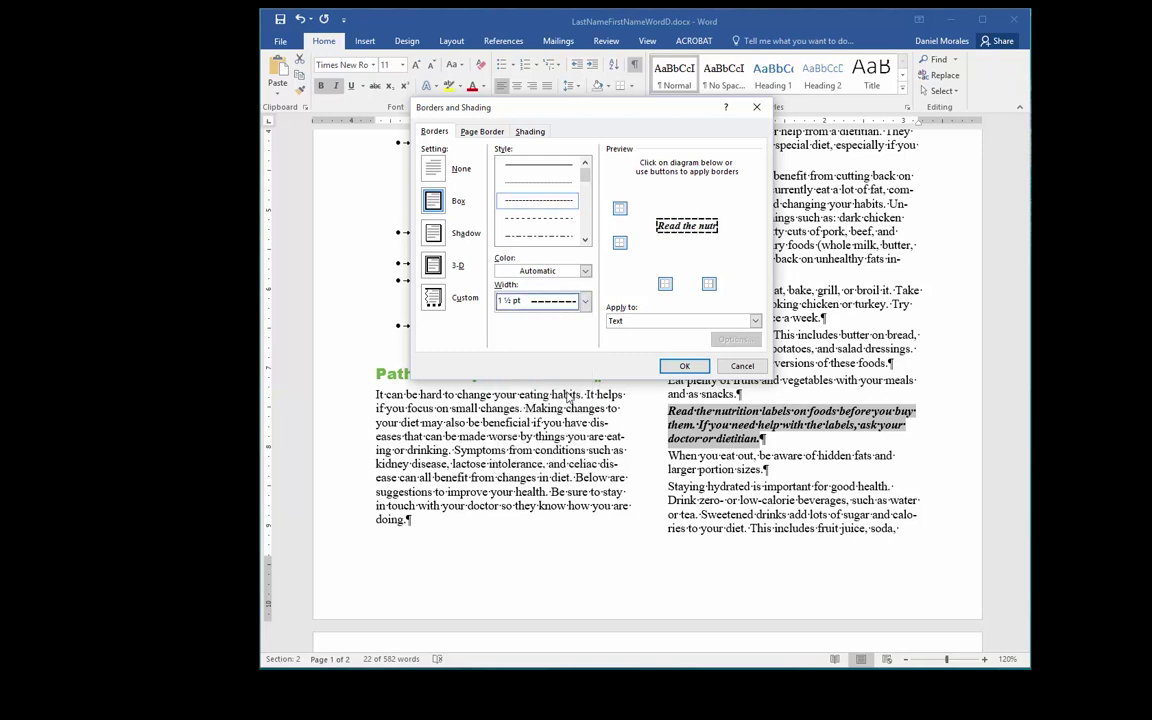
pyautogui.click(532, 300)
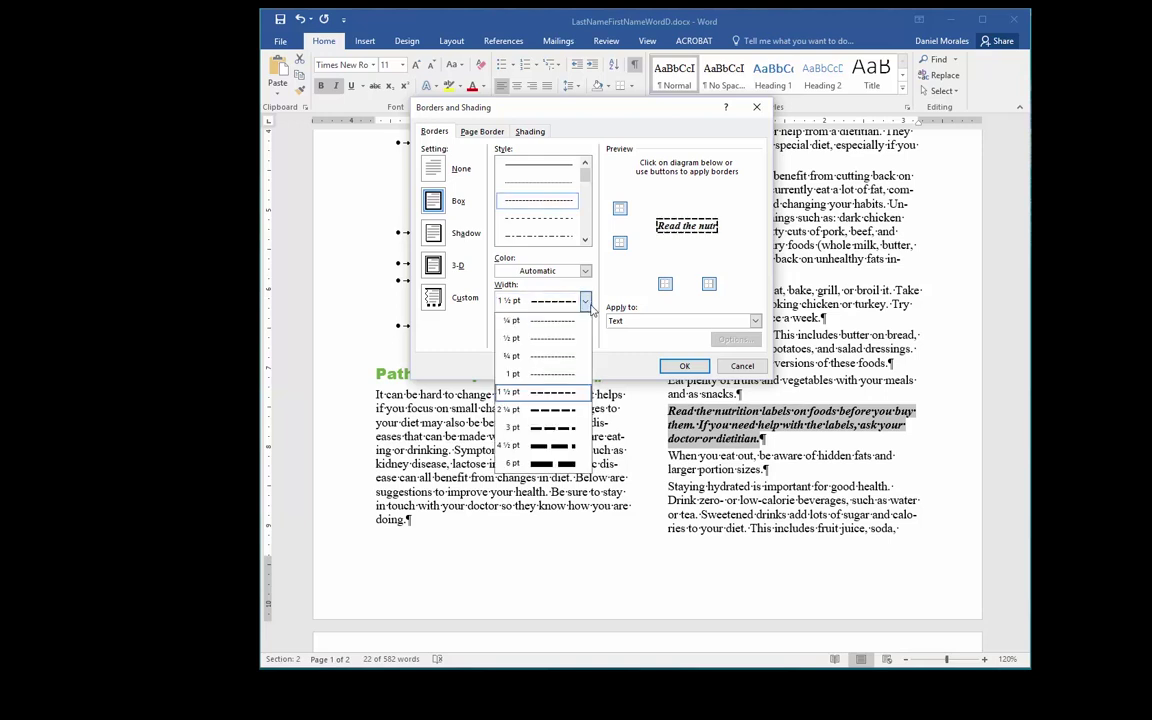
pyautogui.click(567, 375)
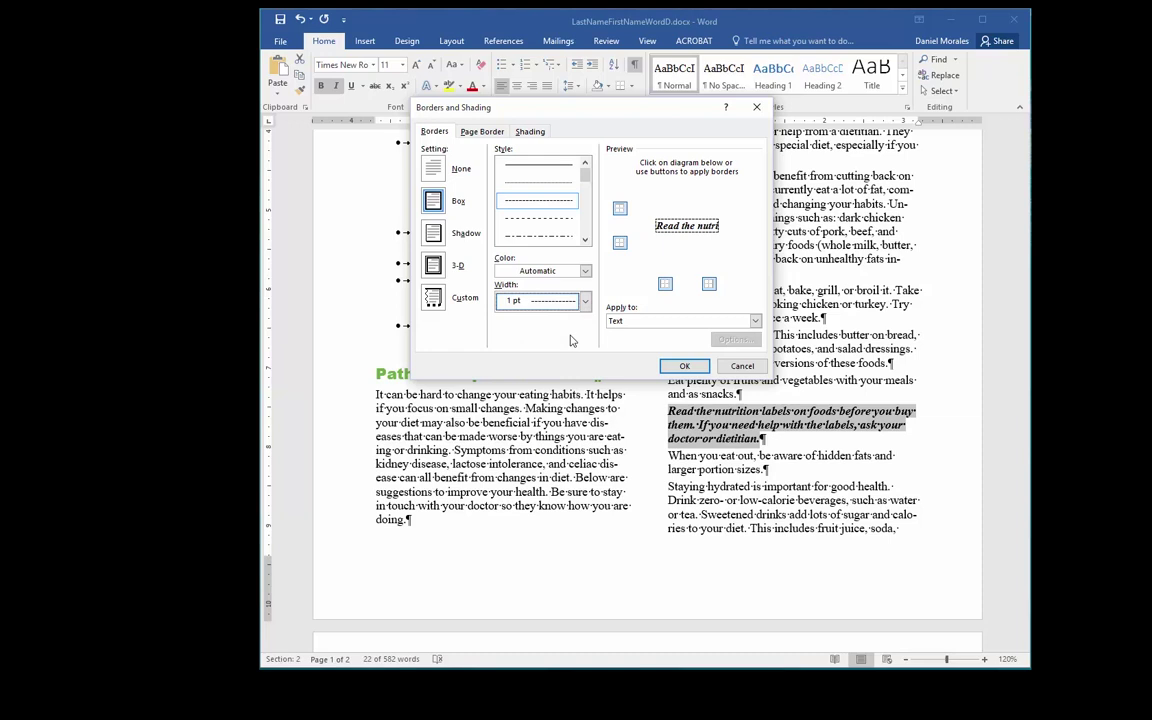
pyautogui.click(674, 365)
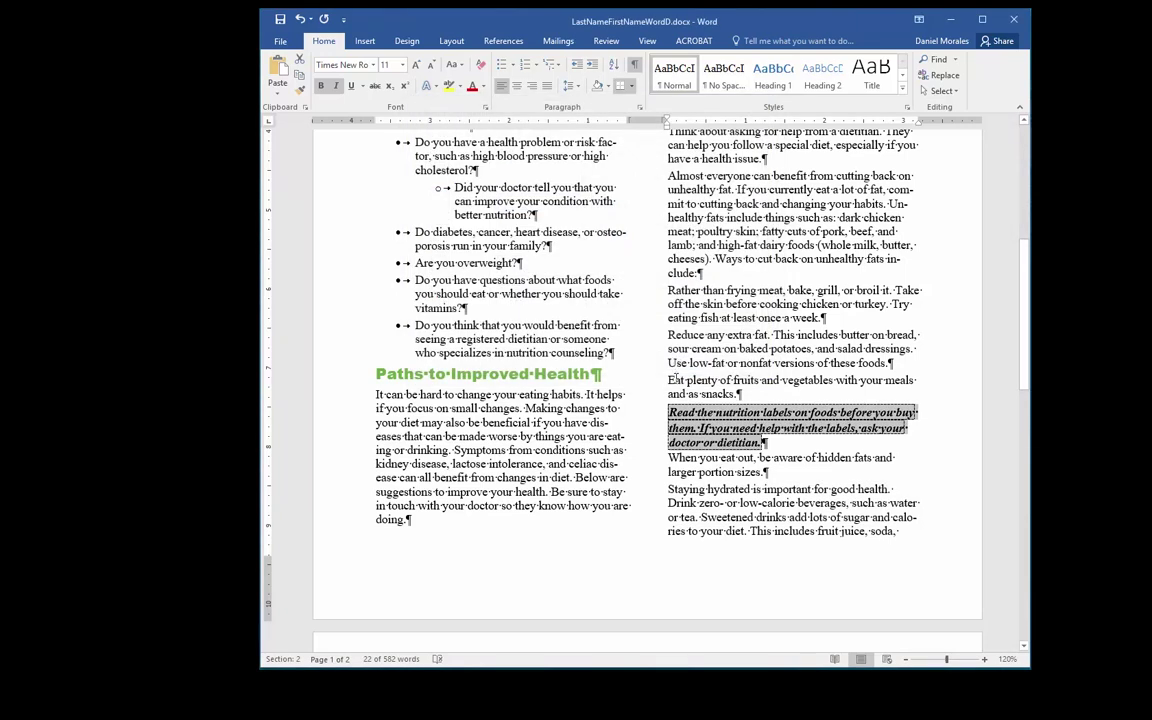
pyautogui.click(767, 380)
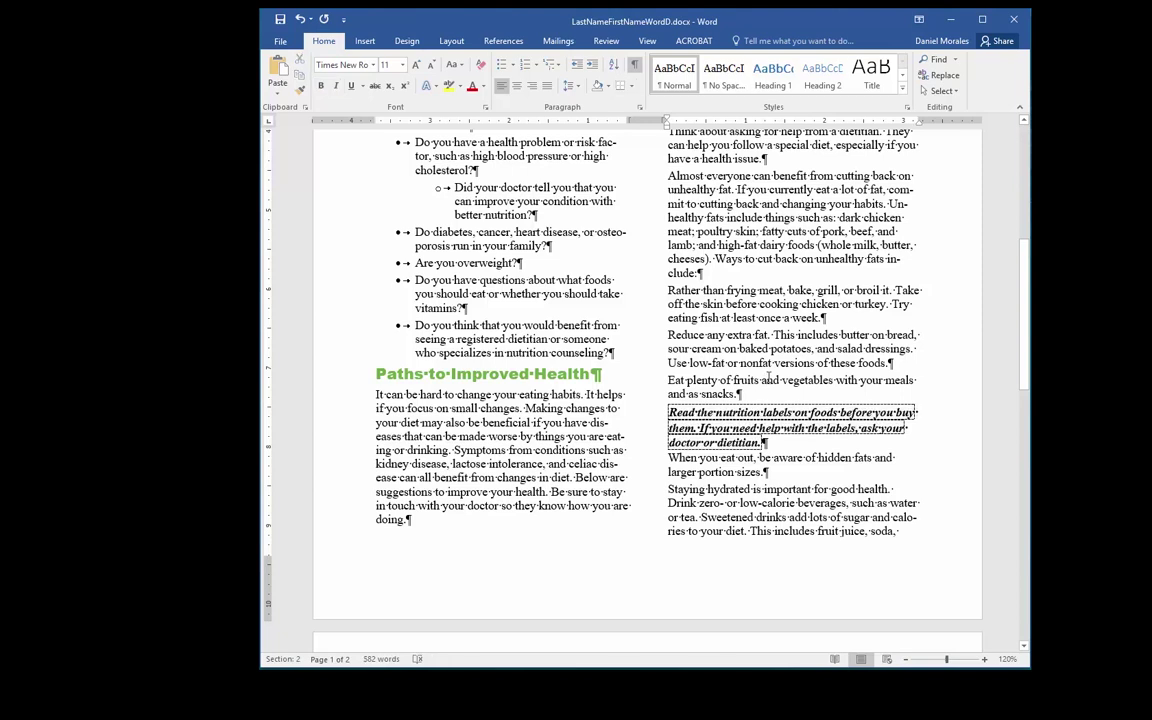
# Undo the dashed border on the nutrition labels text.
pyautogui.hotkey('ctrl', 'Down')
pyautogui.hotkey('ctrl', 'shift', 'Down')
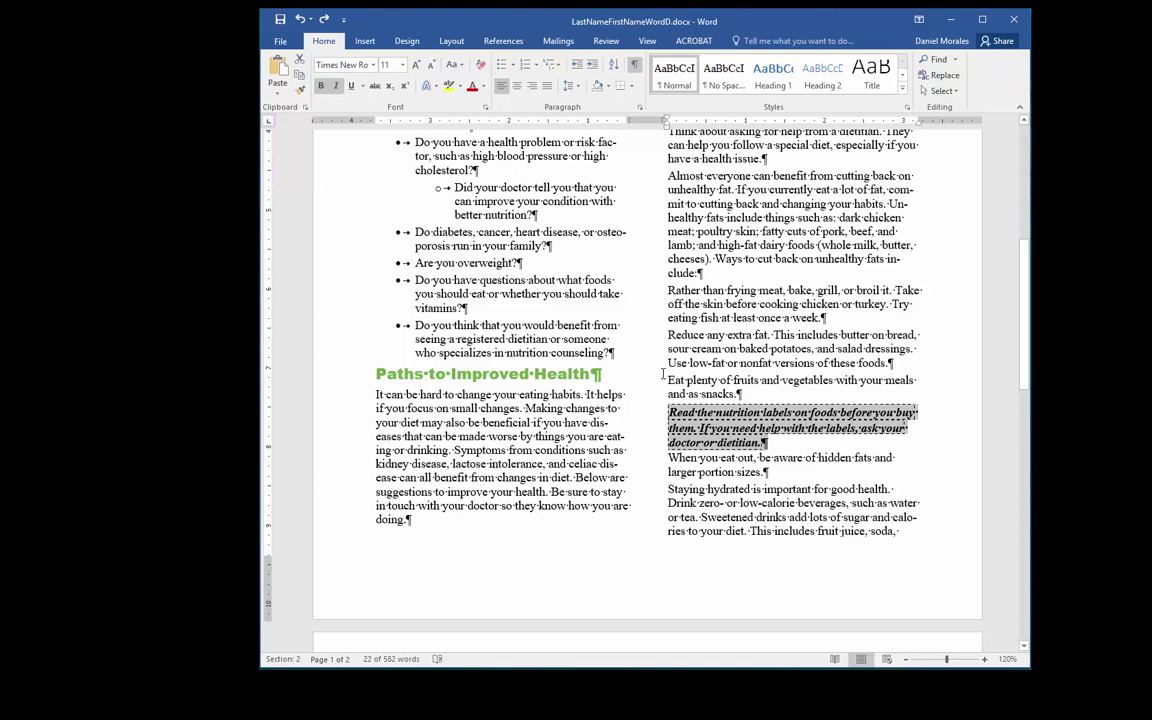
pyautogui.click(666, 379)
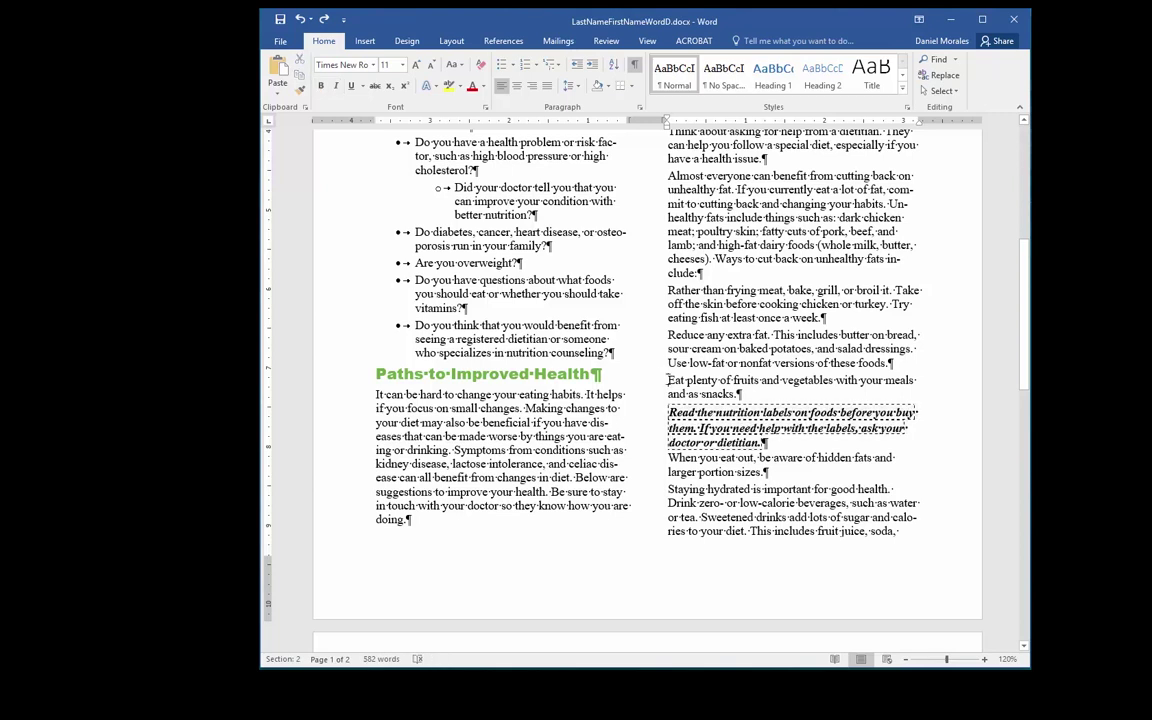
pyautogui.click(300, 19)
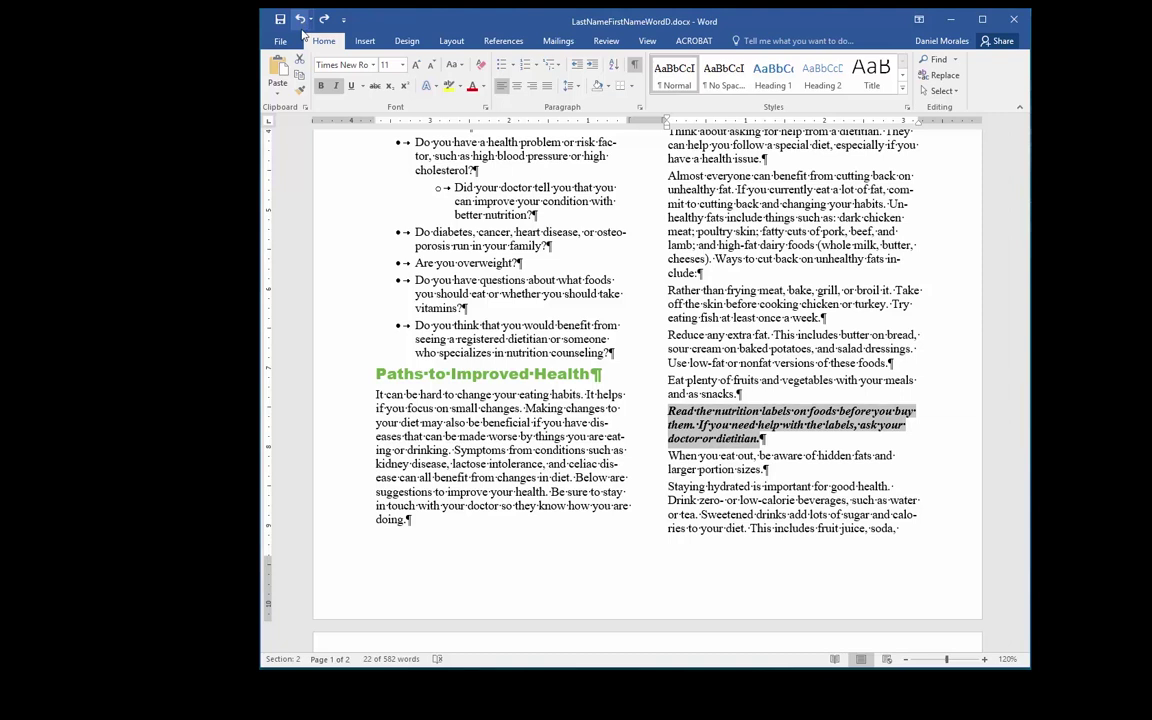
# Apply a solid 1 pt Box border in the automatic color to the whole nutrition labels paragraph, including its paragraph mark.
pyautogui.click(672, 413)
pyautogui.moveTo(672, 413); pyautogui.dragTo(758, 439)
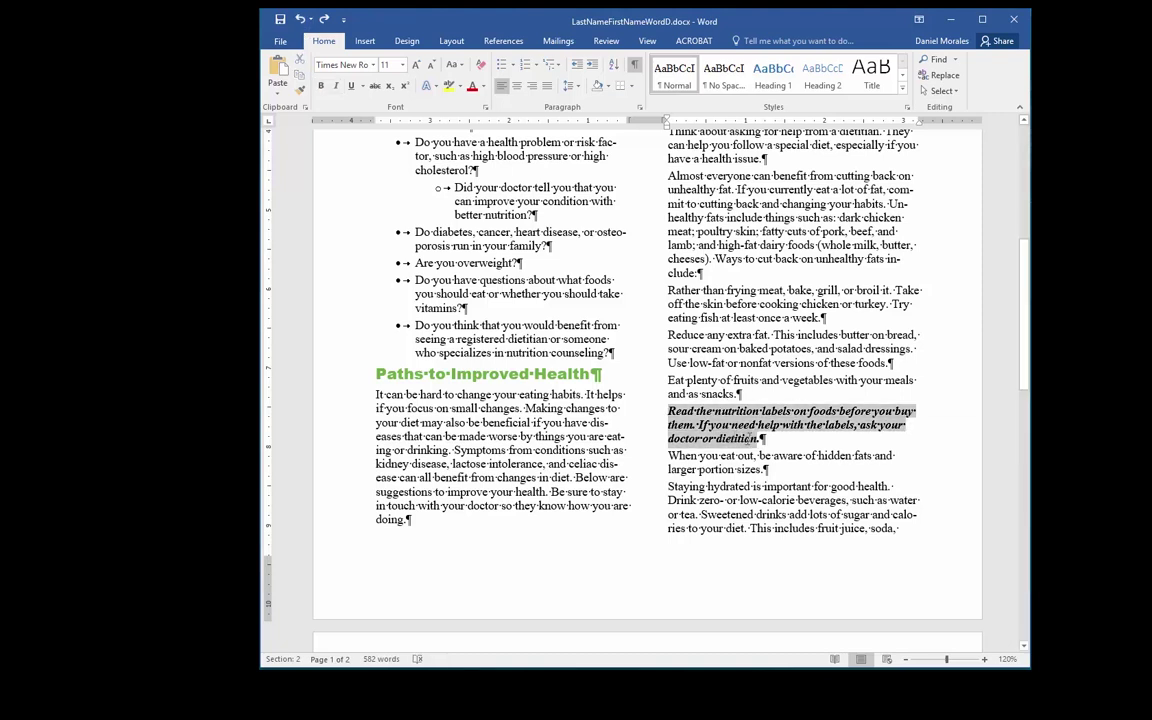
pyautogui.moveTo(686, 396); pyautogui.dragTo(760, 416)
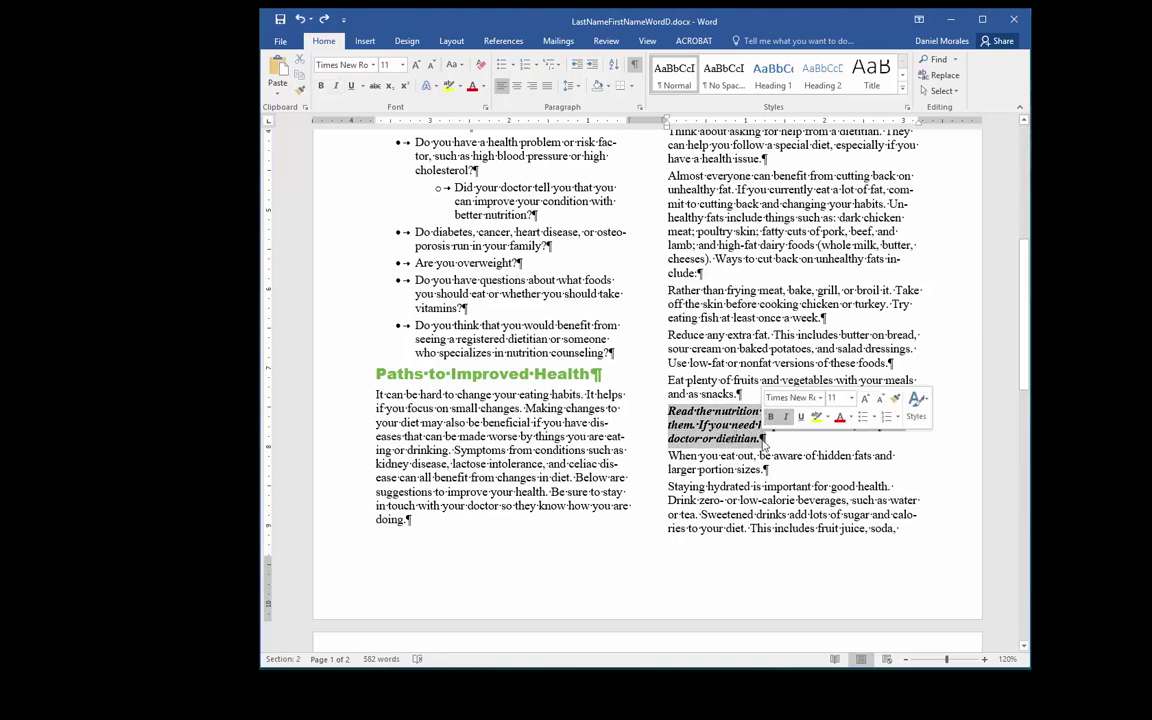
pyautogui.click(630, 87)
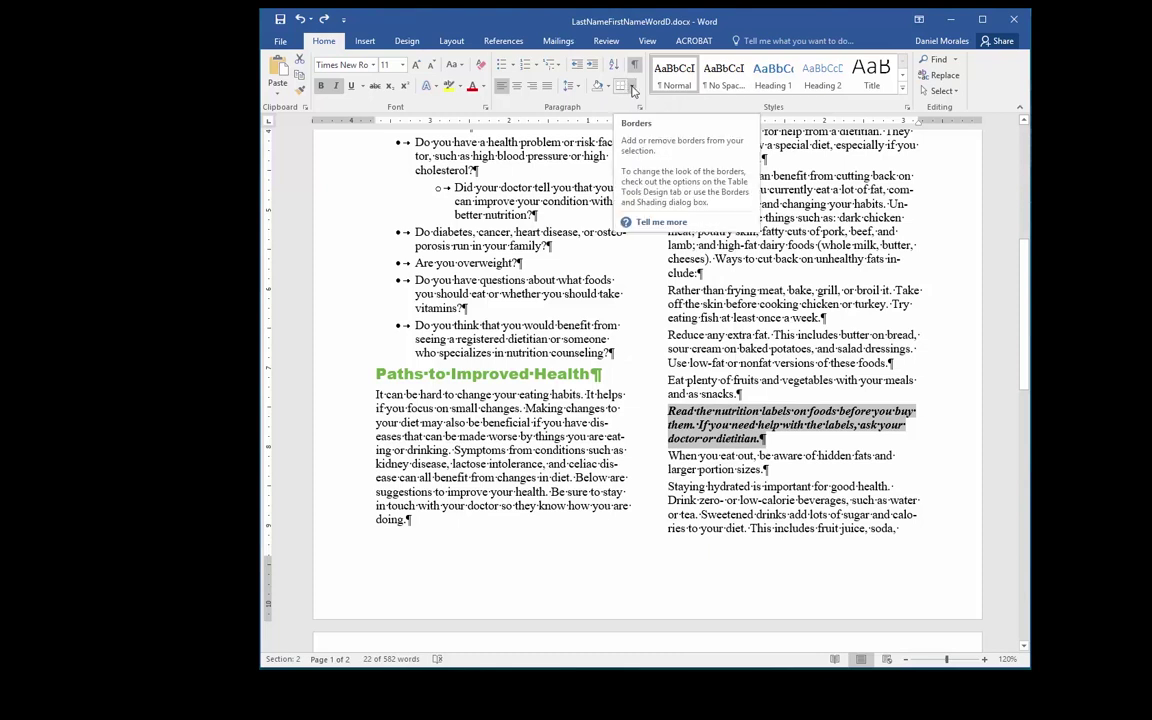
pyautogui.click(629, 87)
pyautogui.click(652, 354)
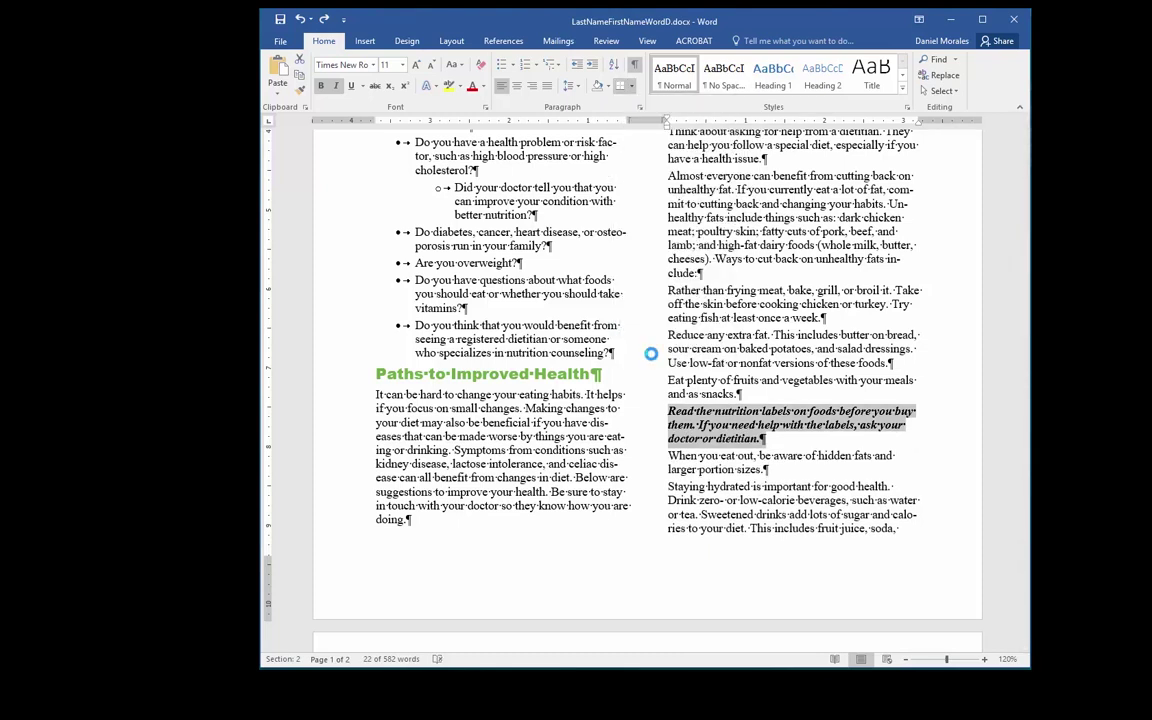
pyautogui.click(434, 201)
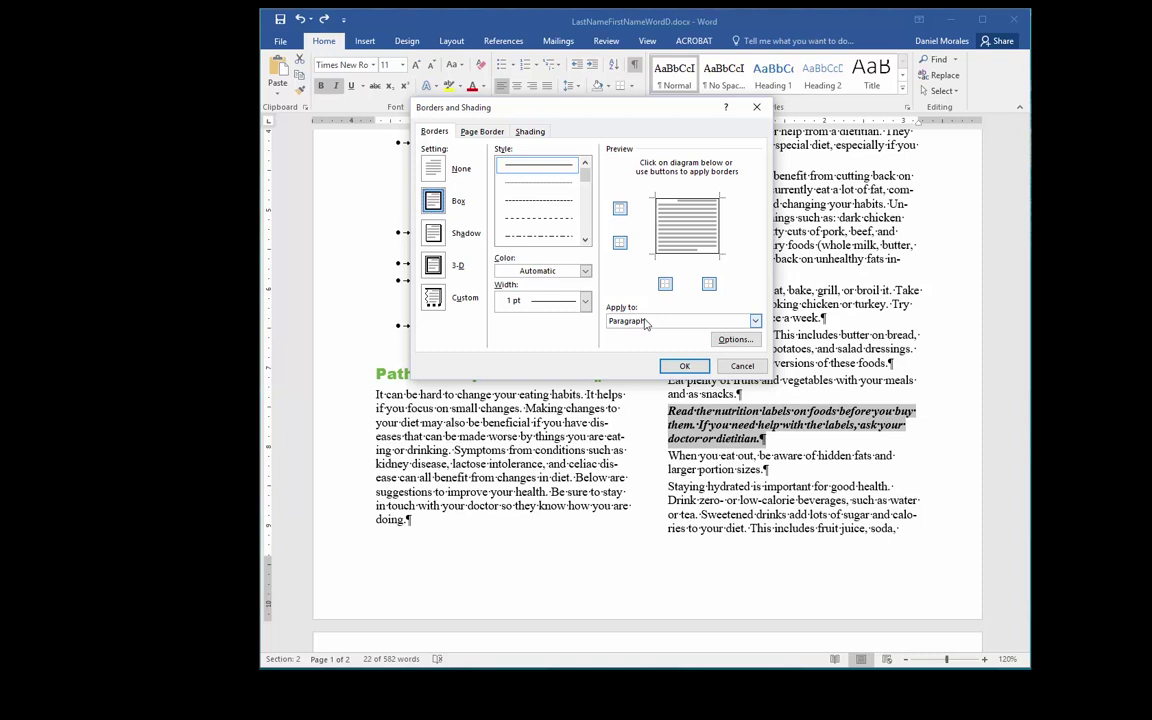
pyautogui.click(681, 366)
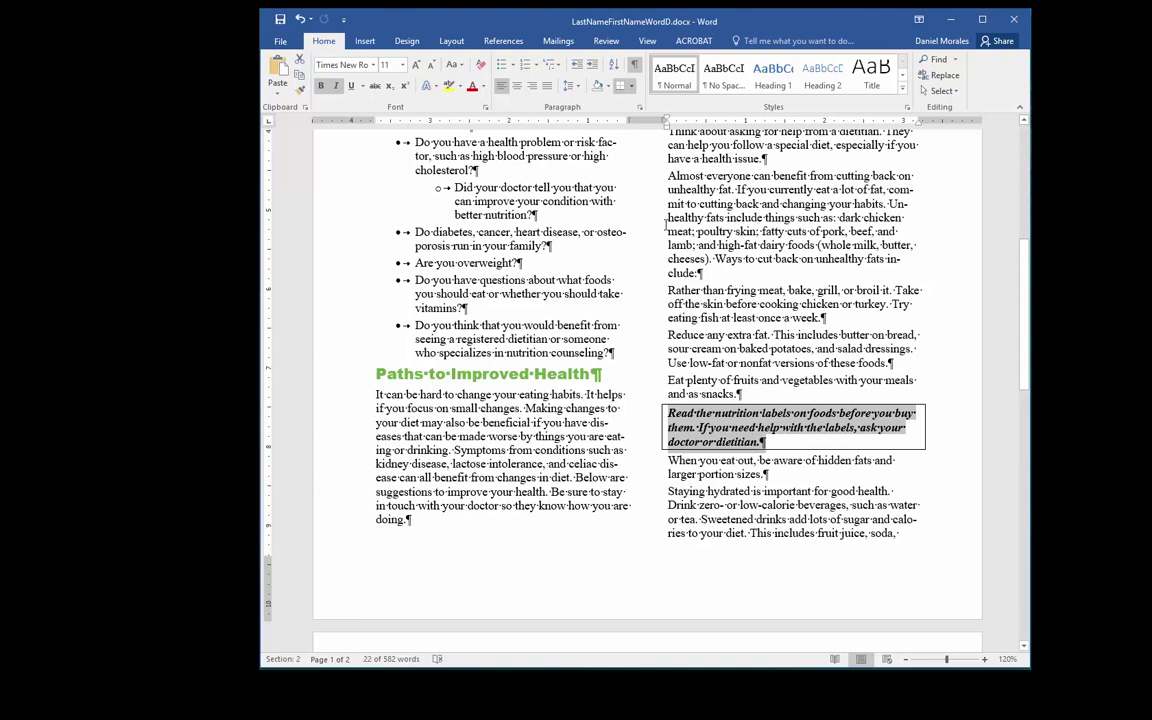
# Shade the bordered nutrition labels paragraph with a light gold theme color.
pyautogui.click(607, 88)
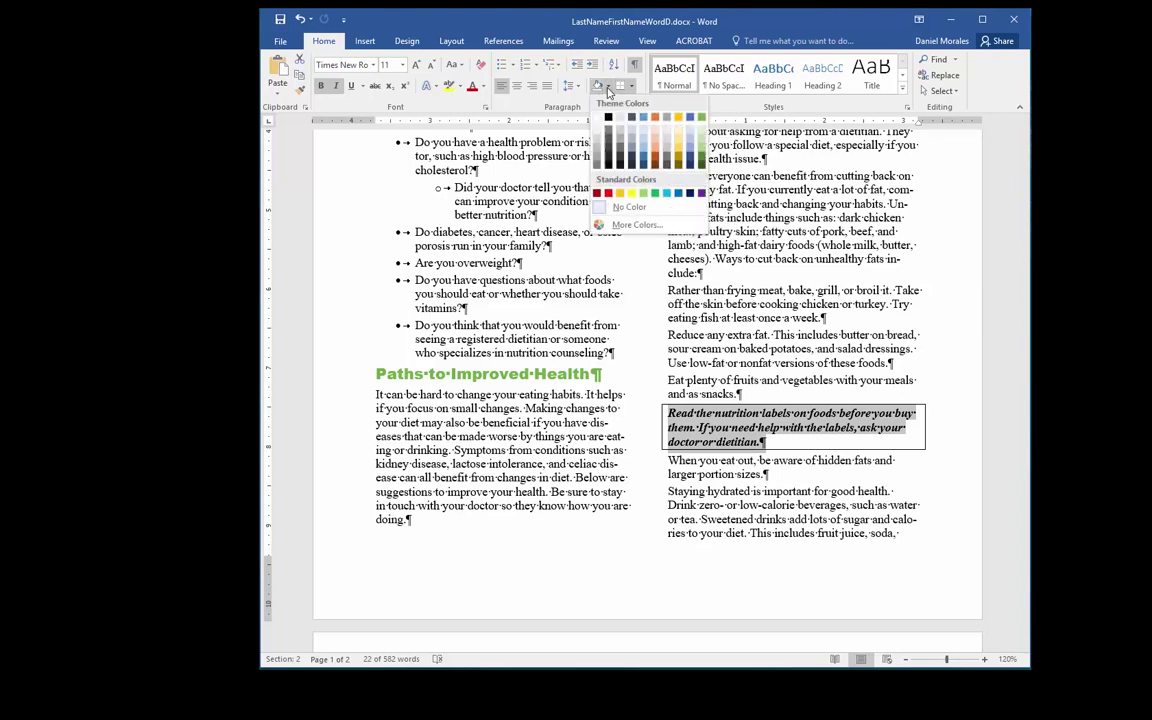
pyautogui.click(677, 145)
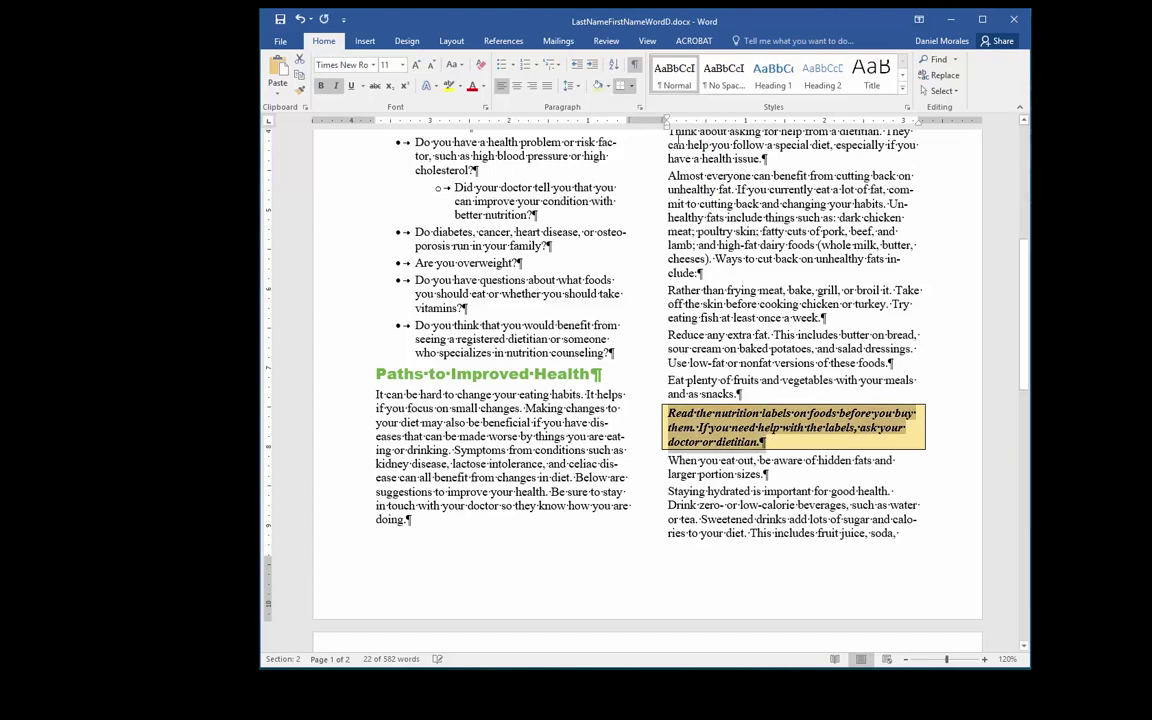
pyautogui.click(779, 441)
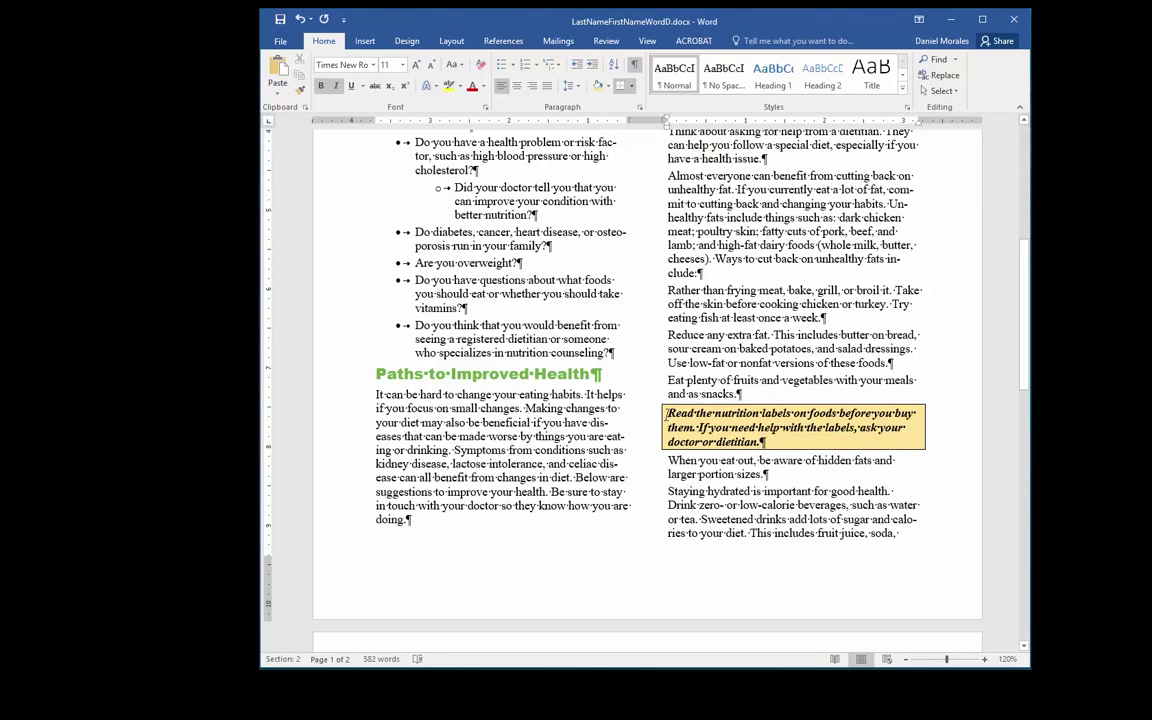
# Indent the shaded nutrition labels paragraph 0.5" on the left and set its right indent at the 2.5" ruler mark.
pyautogui.moveTo(667, 413); pyautogui.dragTo(762, 443)
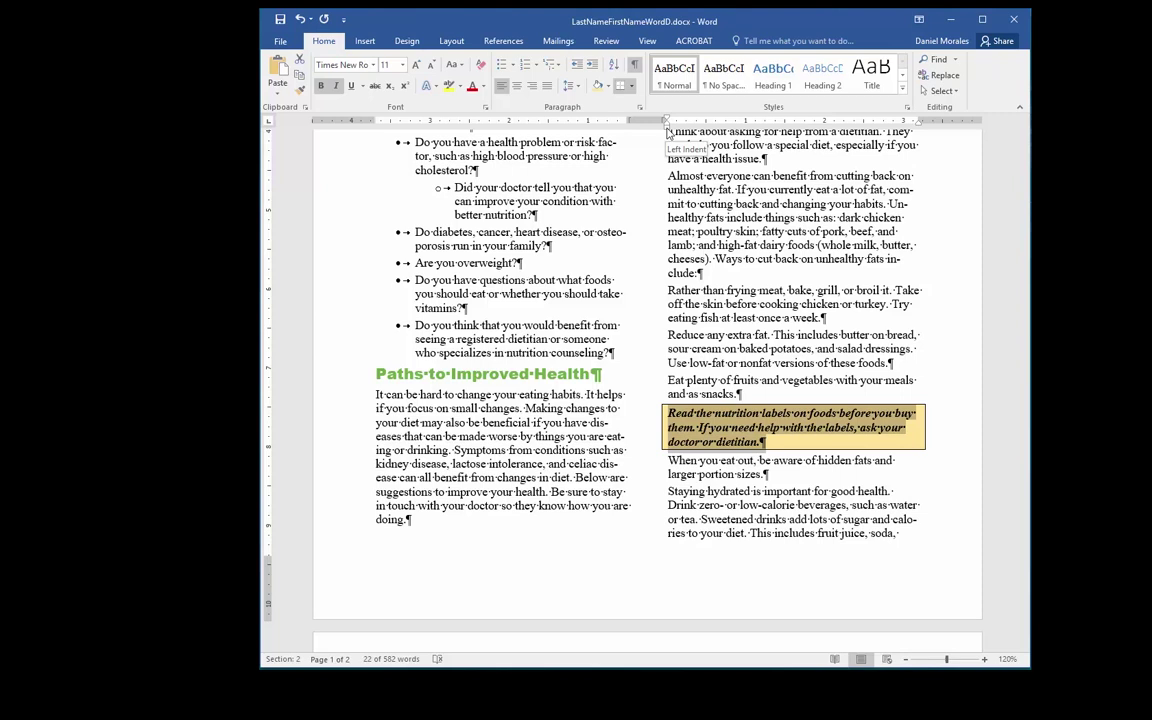
pyautogui.moveTo(667, 128); pyautogui.dragTo(707, 130)
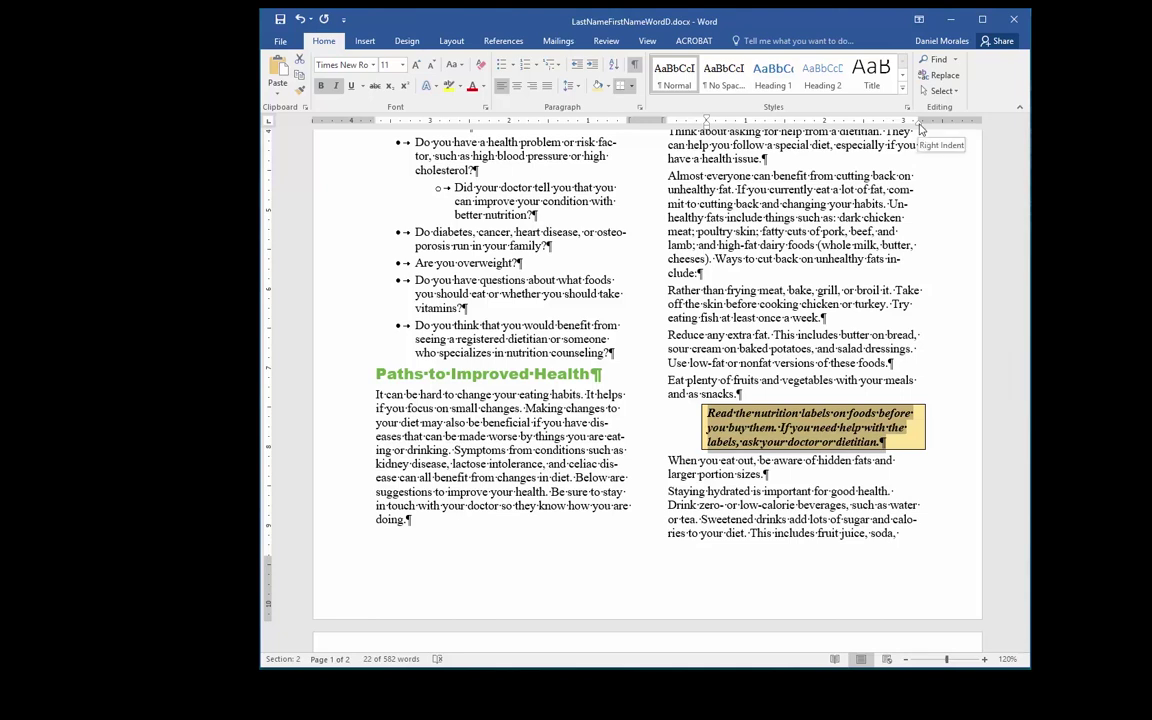
pyautogui.moveTo(922, 128); pyautogui.dragTo(868, 131)
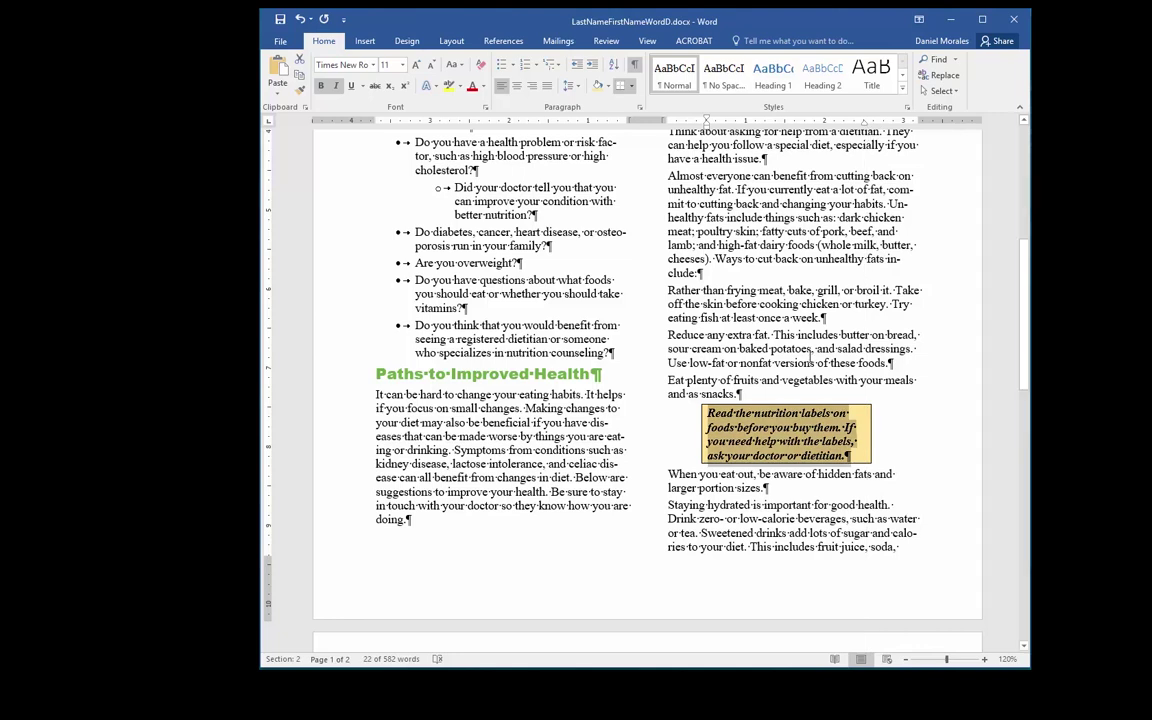
pyautogui.click(810, 362)
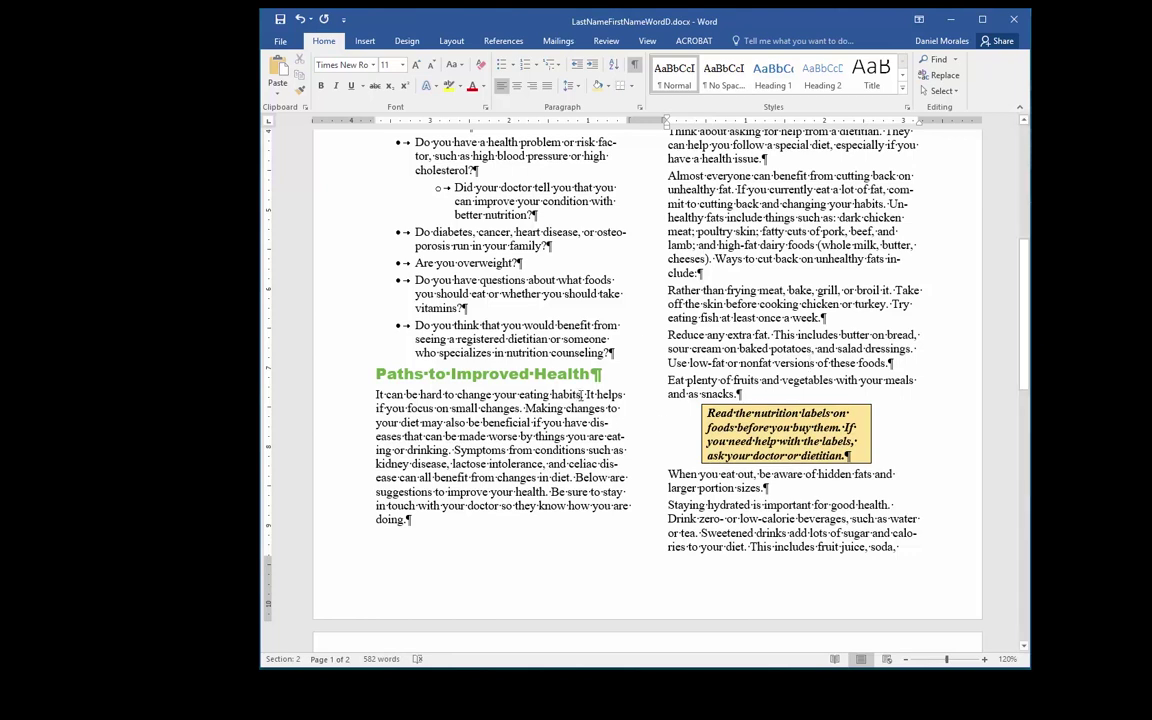
pyautogui.scroll(3, 671, 418)
pyautogui.scroll(4, 671, 418)
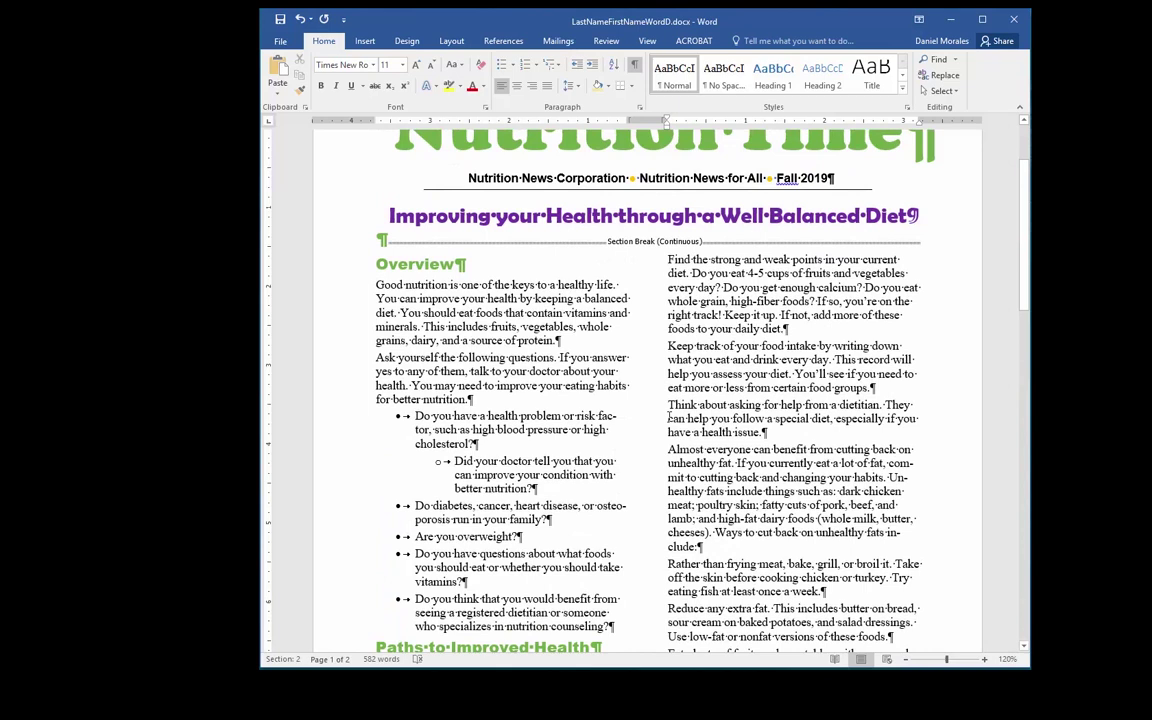
pyautogui.scroll(-2, 671, 418)
pyautogui.scroll(-3, 670, 418)
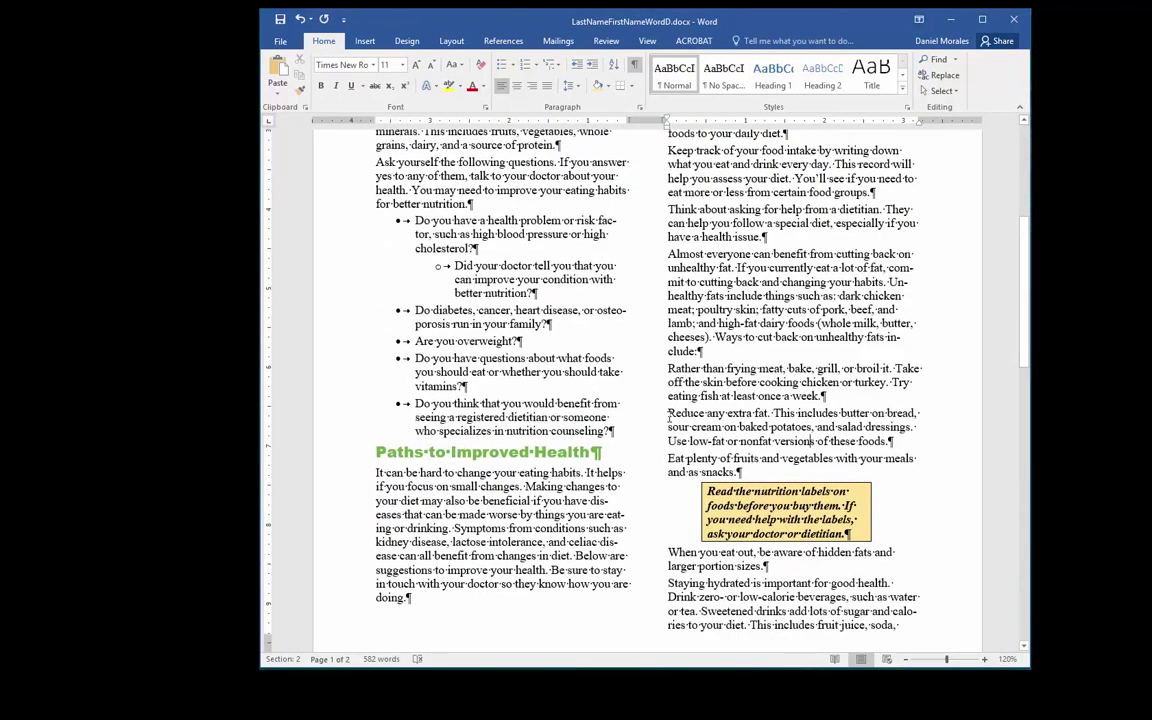
pyautogui.click(661, 397)
pyautogui.scroll(4, 661, 397)
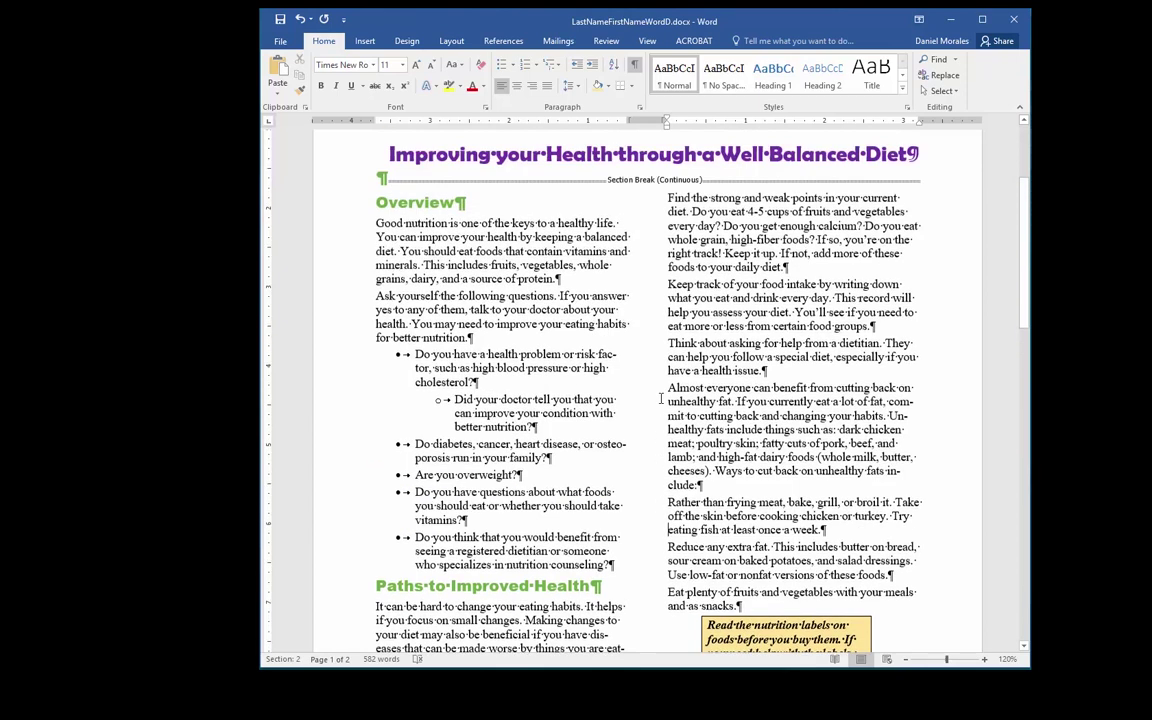